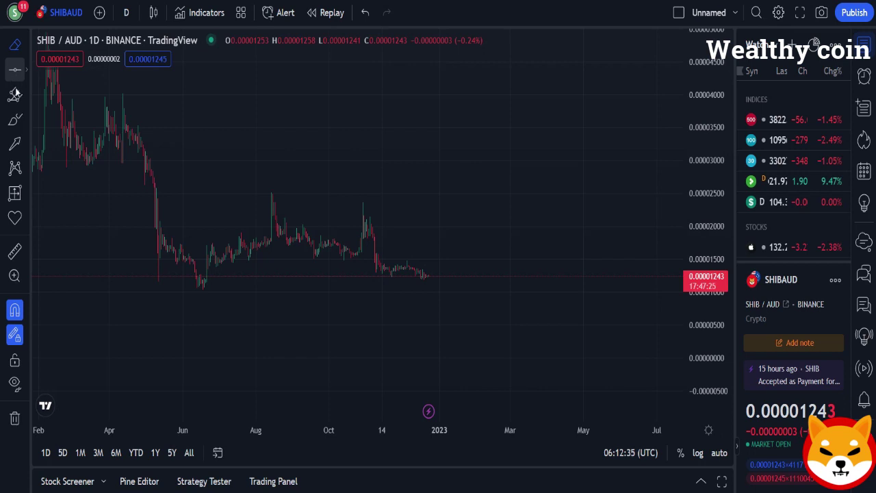
Step: Draw white arrows linking the August high, June low and late-December price into a triangle
left_click(16, 127)
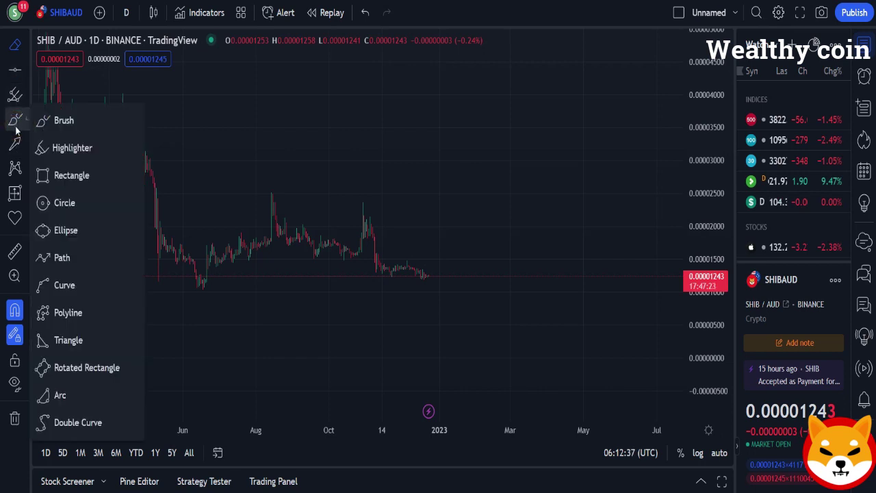
left_click(15, 72)
left_click(25, 71)
left_click(45, 97)
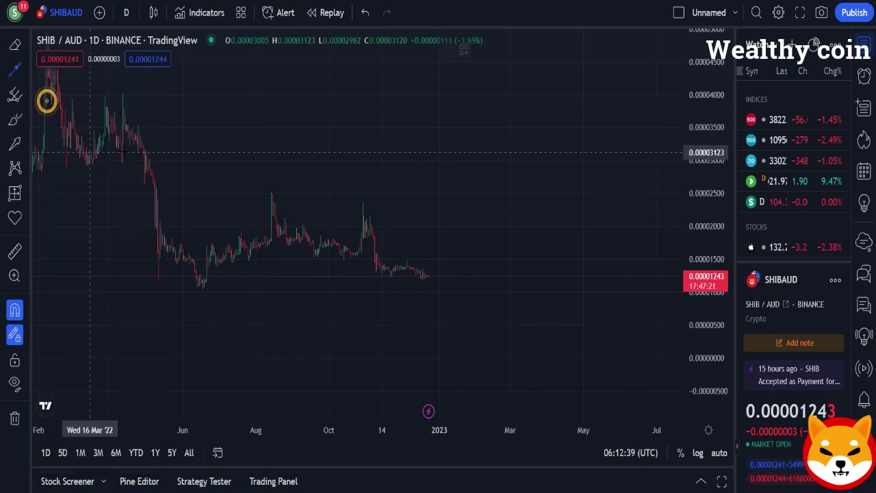
left_click(271, 200)
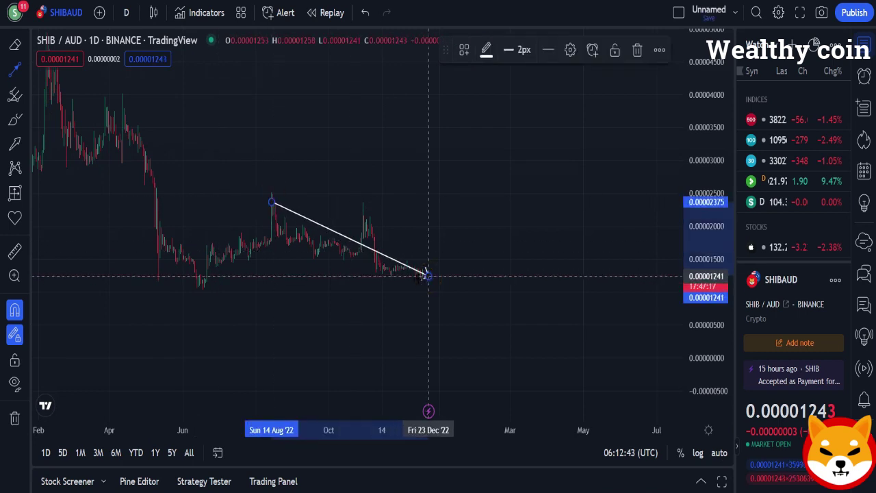
left_click(203, 284)
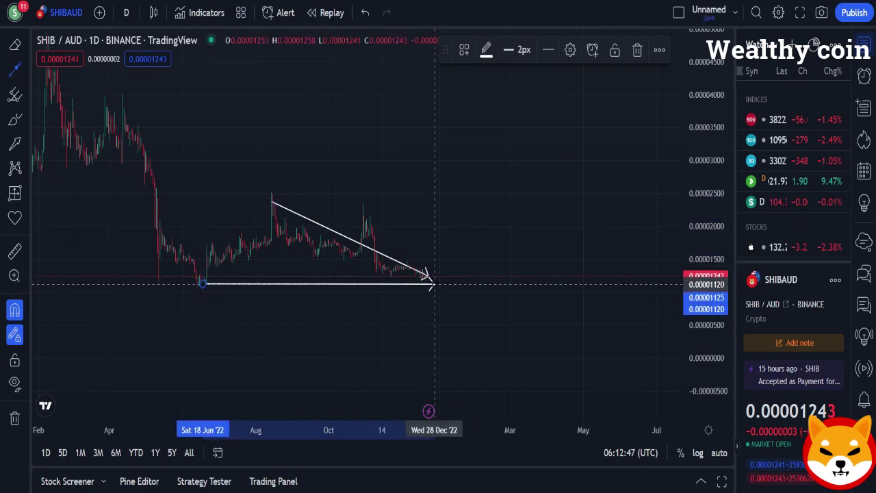
left_click(426, 277)
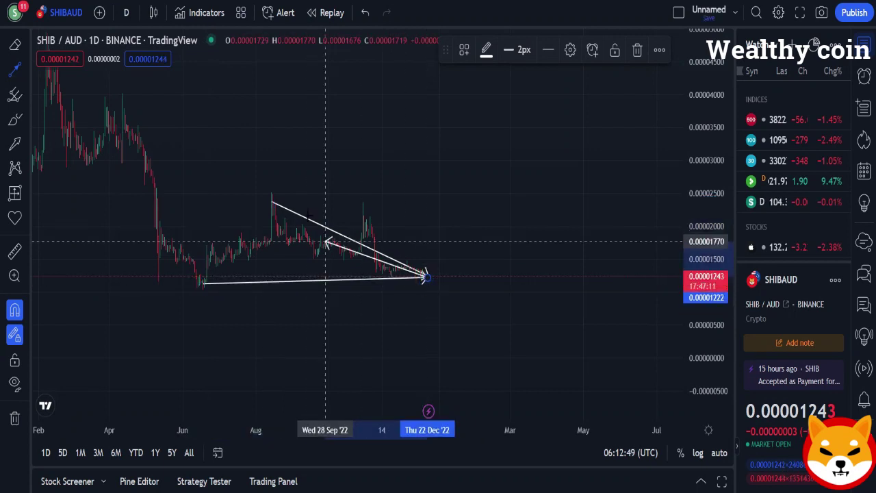
left_click(273, 203)
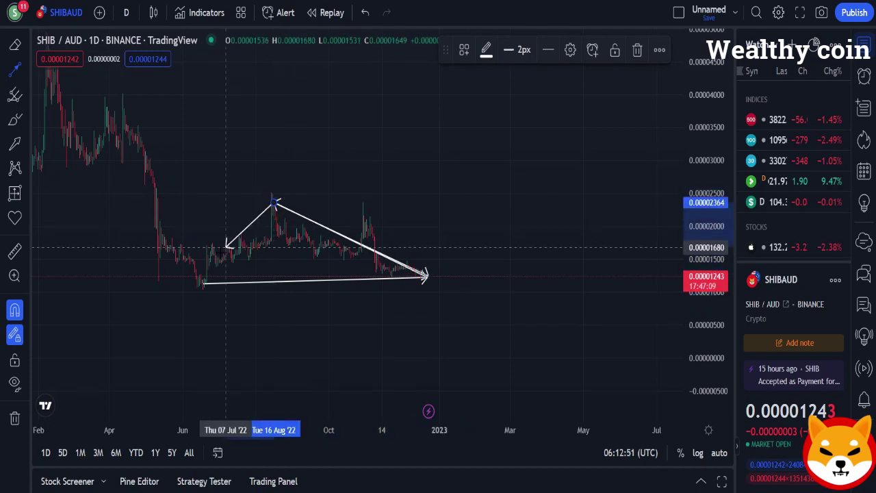
left_click(205, 283)
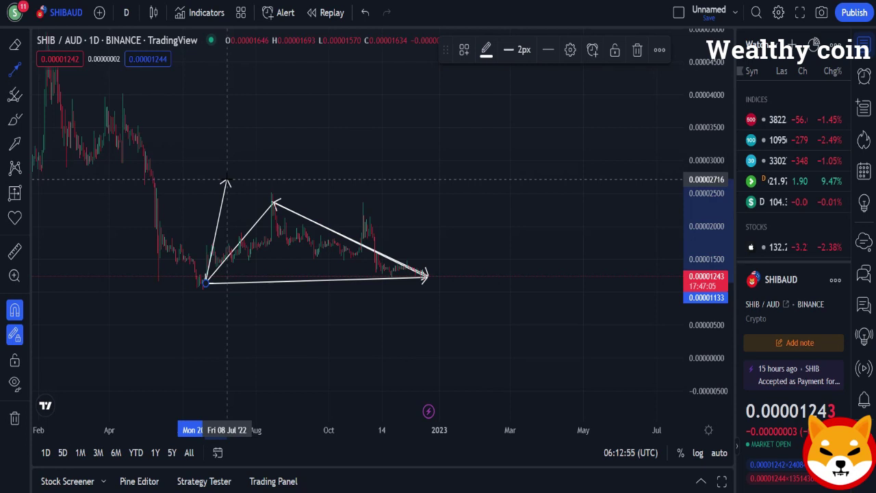
key("Escape")
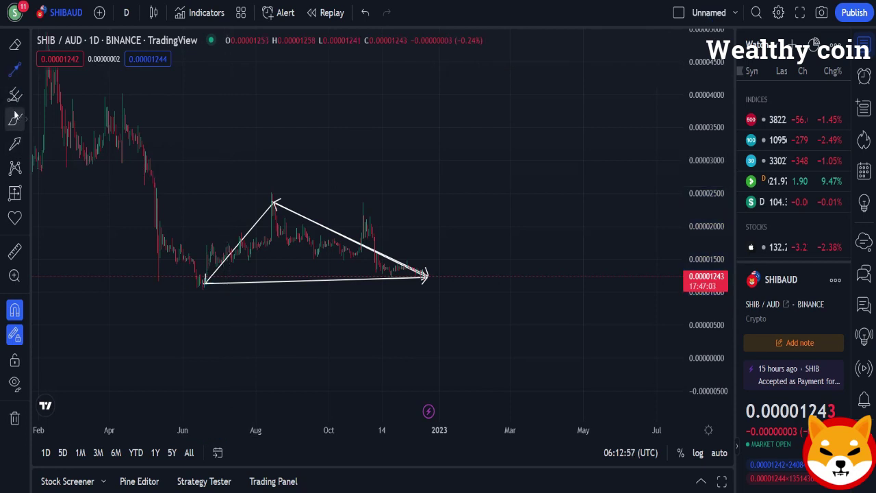
Step: Draw circles around the August peak, the December point and the June low
left_click(17, 122)
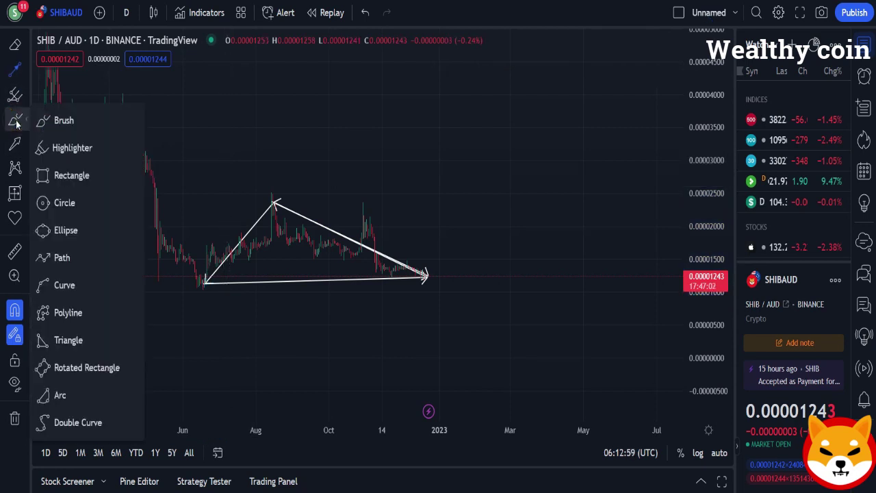
left_click(55, 202)
left_click(266, 195)
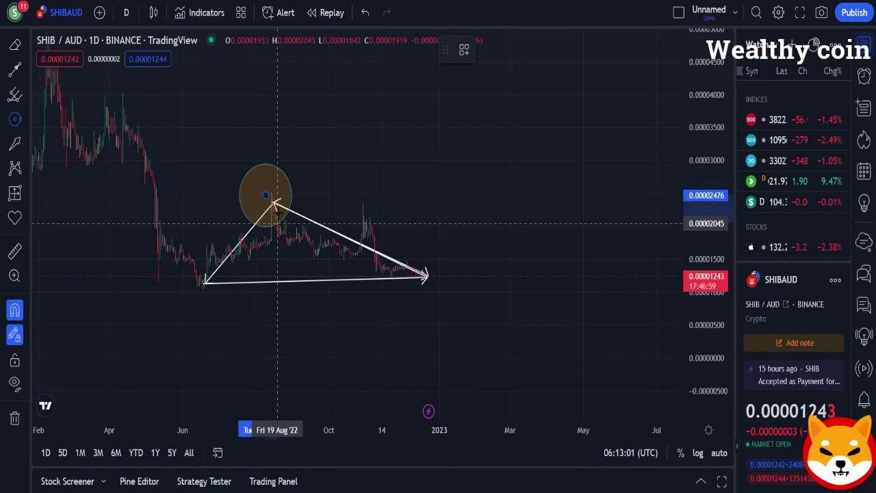
left_click(278, 224)
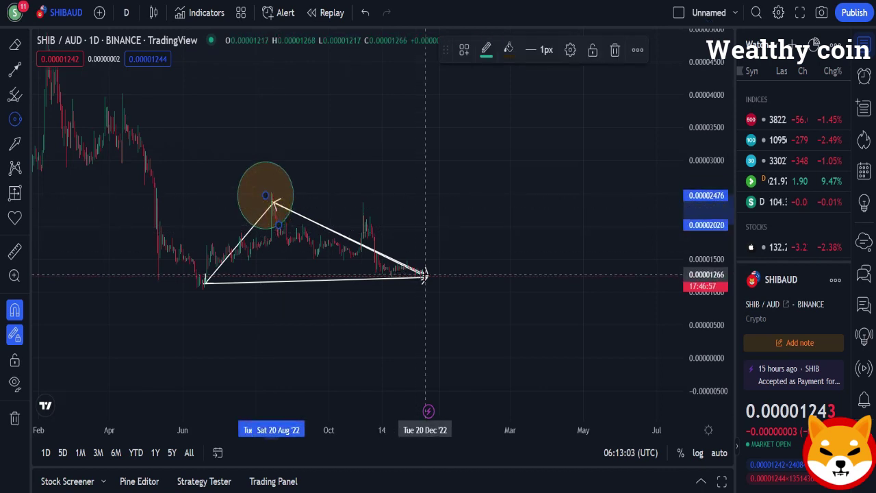
left_click(425, 274)
left_click(436, 294)
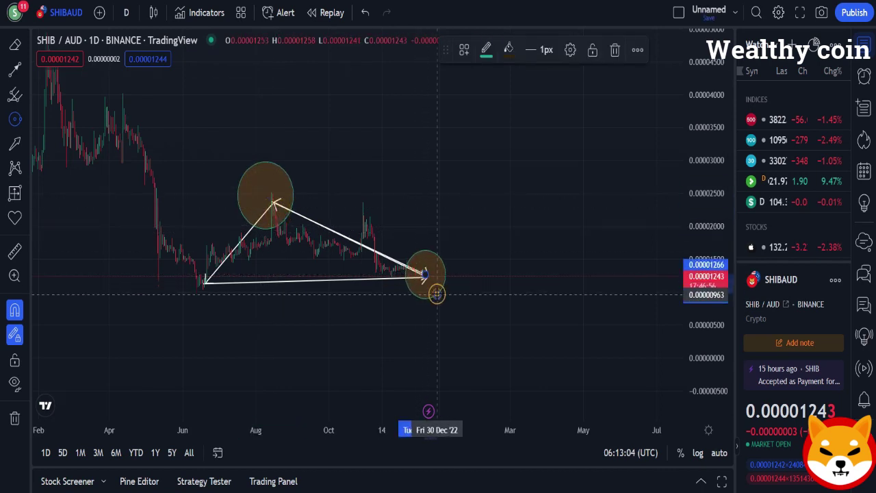
left_click(205, 283)
left_click(216, 294)
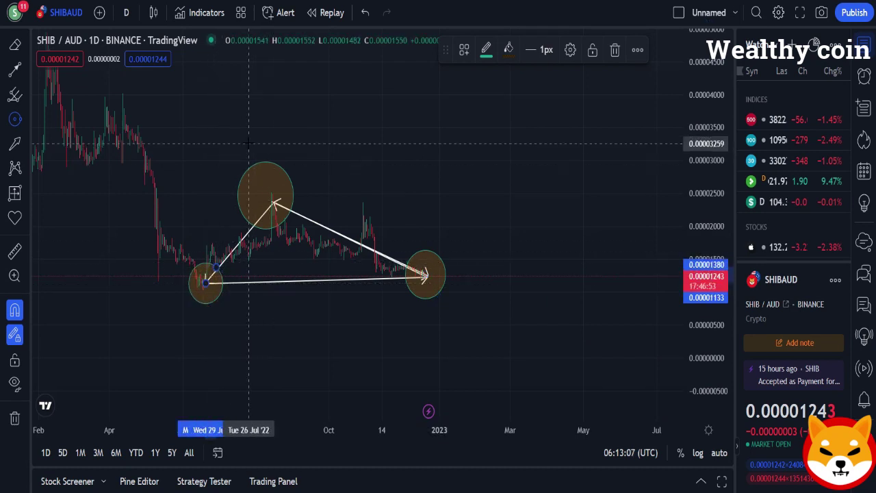
Step: Draw a rectangle enclosing the whole triangle, then compress the price scale
left_click(20, 119)
left_click(69, 175)
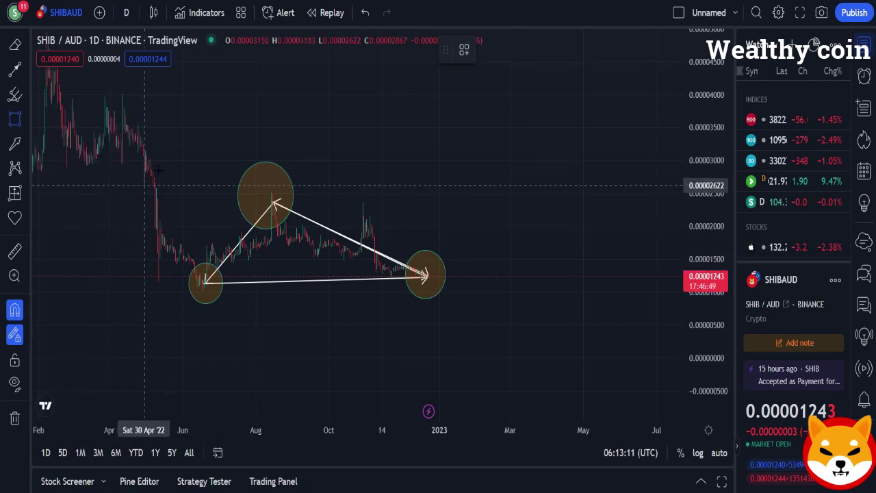
mouse_move(169, 166)
left_mouse_down()
mouse_move(207, 290)
mouse_move(461, 324)
mouse_move(453, 322)
left_mouse_up()
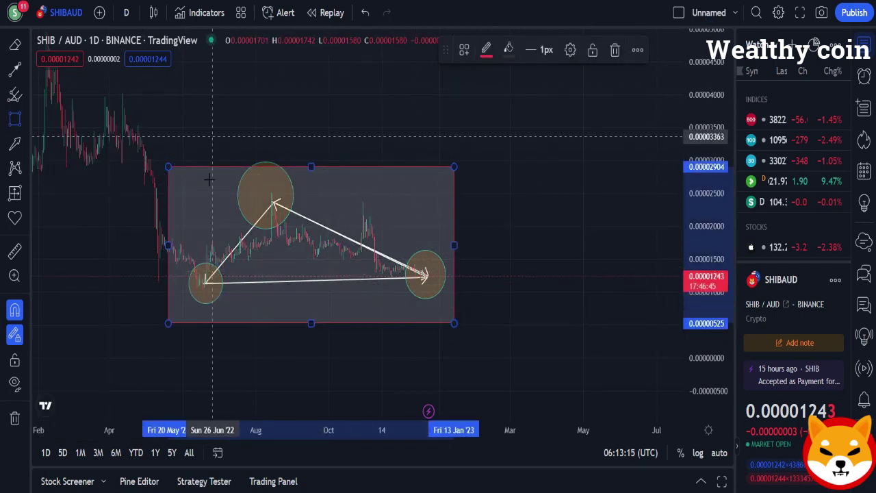
scroll(356, 214, "down", 2)
scroll(356, 213, "up", 2)
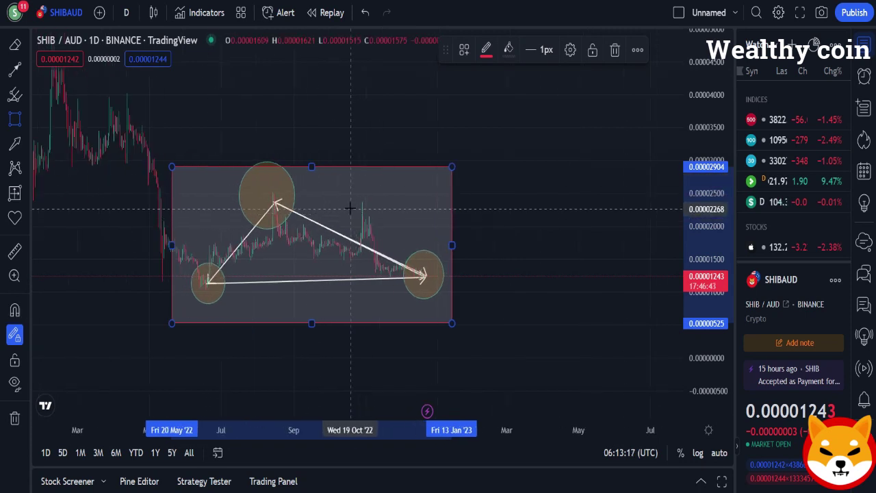
left_click_drag(705, 218, 708, 240)
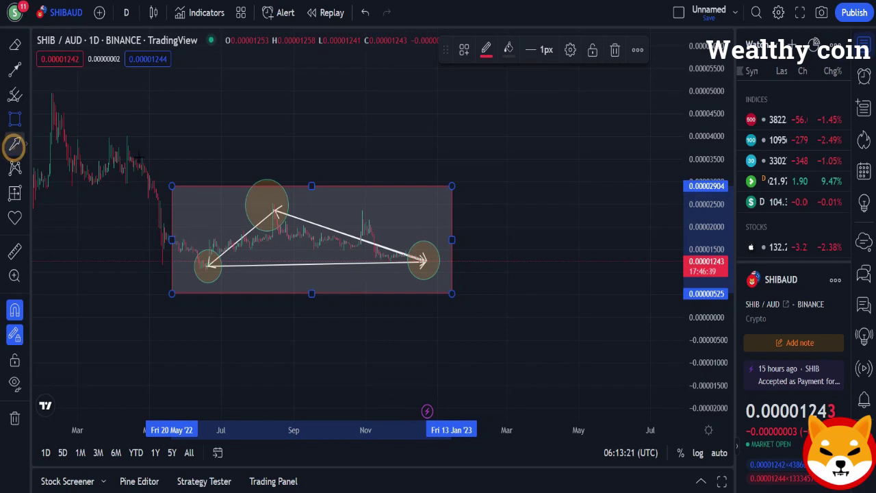
Step: Draw four arrow markers: down at the November spike, up below the mid-triangle, August peak and June low
left_click(15, 145)
left_click_drag(369, 172, 366, 216)
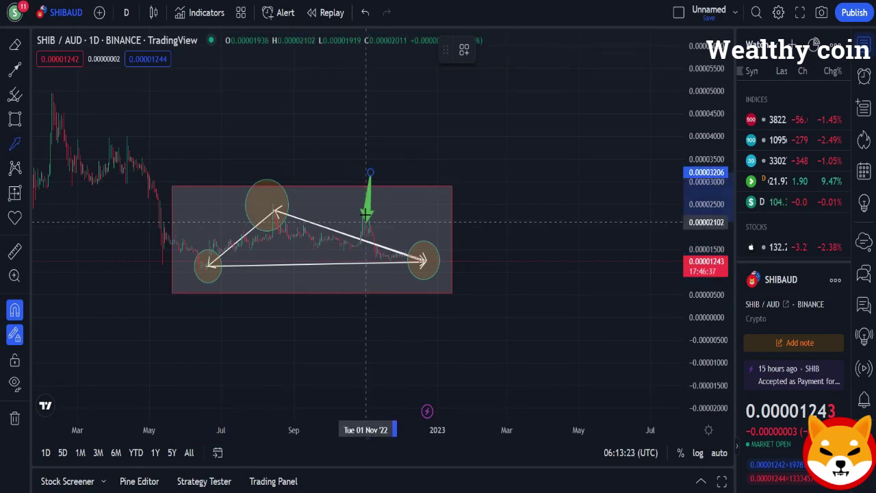
left_click_drag(313, 303, 313, 240)
left_click_drag(269, 282, 271, 209)
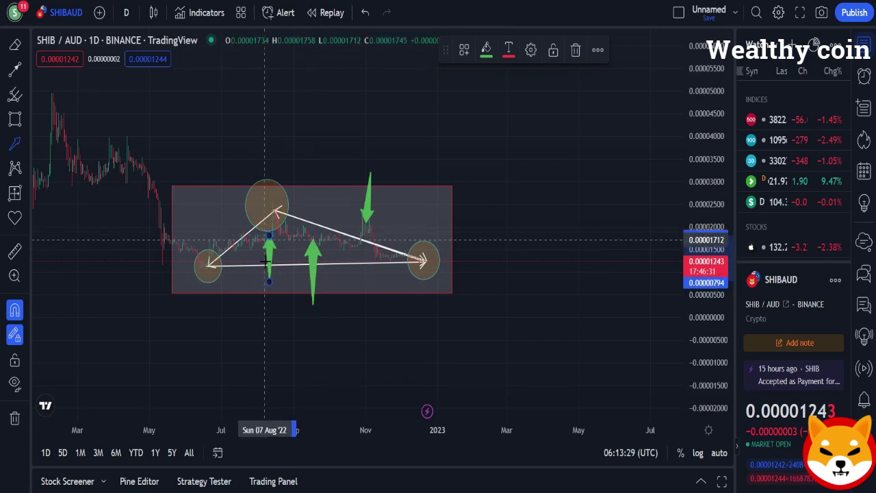
left_click_drag(203, 332, 203, 293)
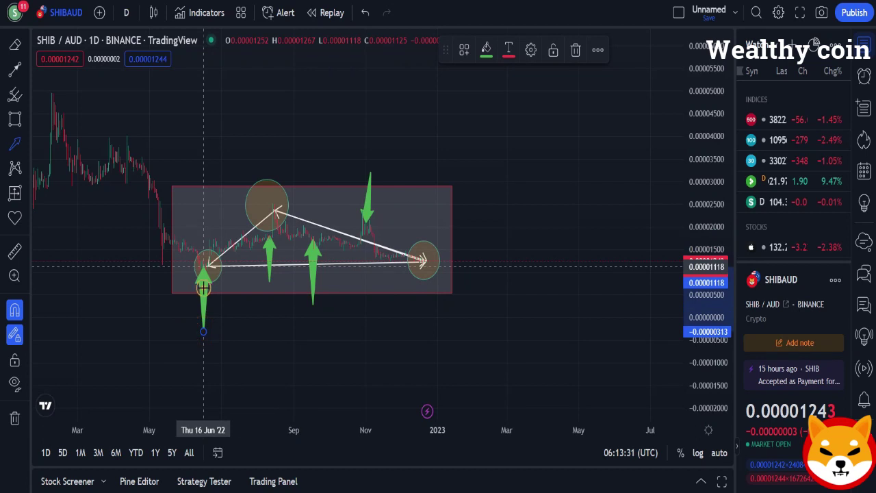
Step: Recolour the down arrow at the November spike red
left_click(19, 46)
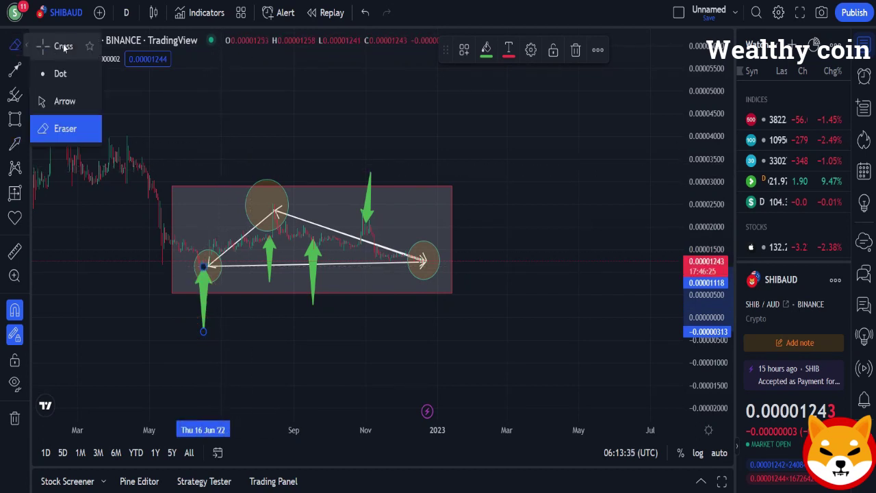
left_click(59, 44)
left_click(366, 199)
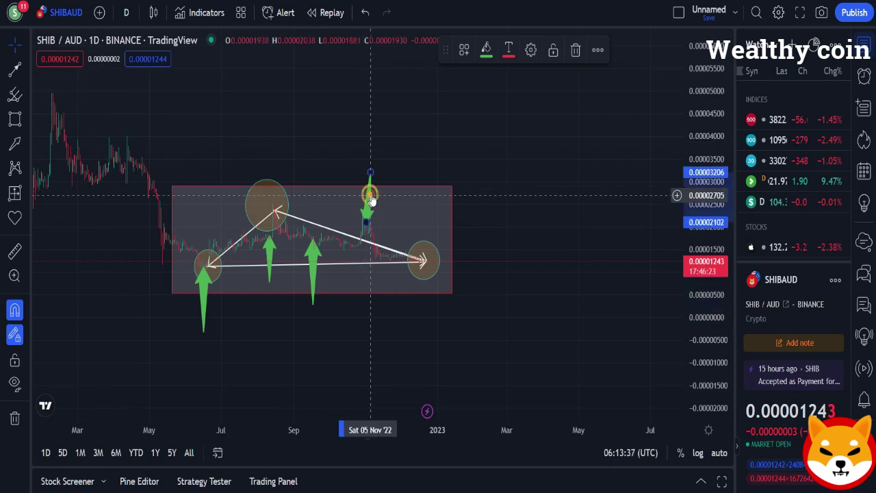
left_click(485, 49)
left_click(485, 96)
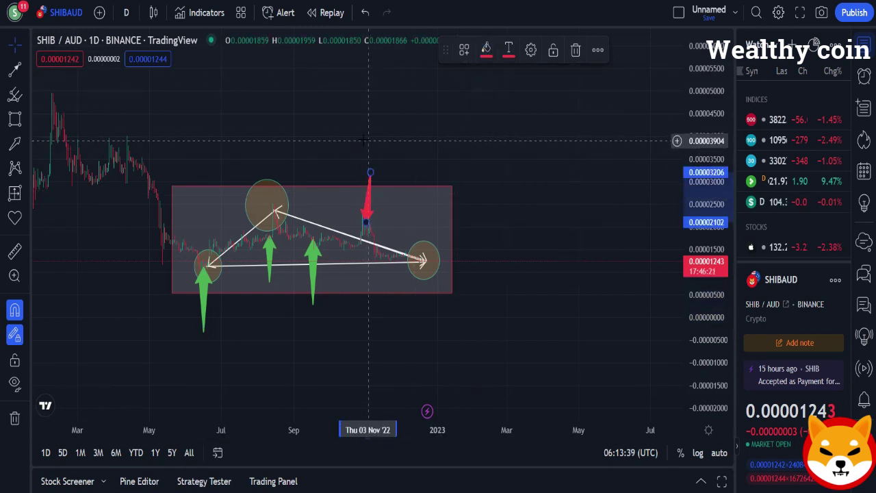
Step: Switch back to the cross crosshair and shift the chart left and down
left_click(13, 45)
left_click(55, 44)
left_click_drag(294, 152, 214, 152)
scroll(218, 152, "down", 1)
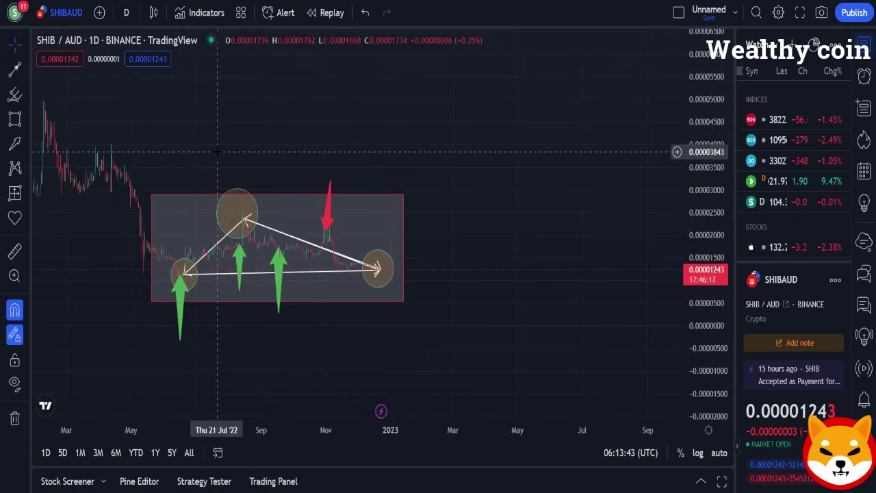
scroll(217, 152, "down", 2)
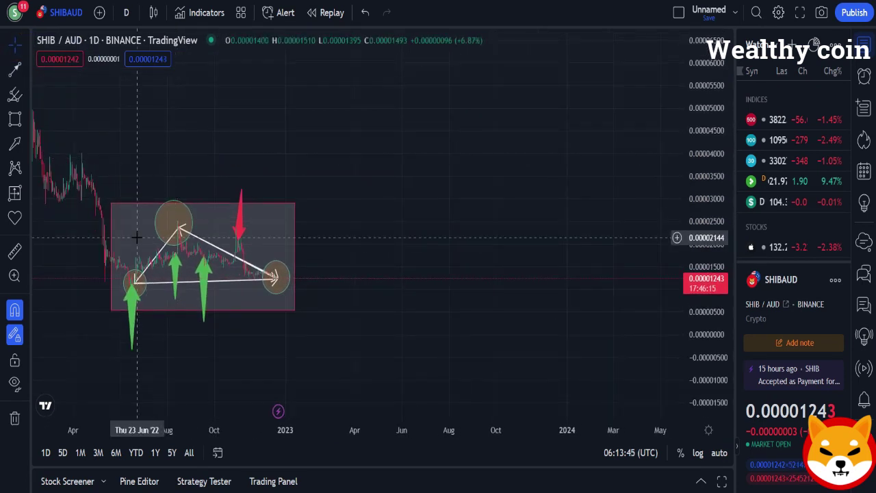
left_click_drag(170, 161, 150, 184)
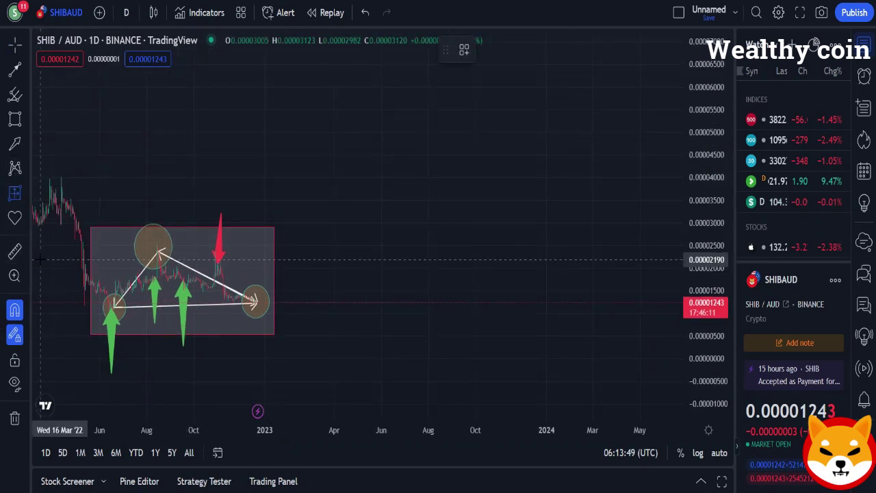
Step: Start a Ghost Feed zigzag at the latest candle with alternating peaks and troughs through 2023
left_click(14, 195)
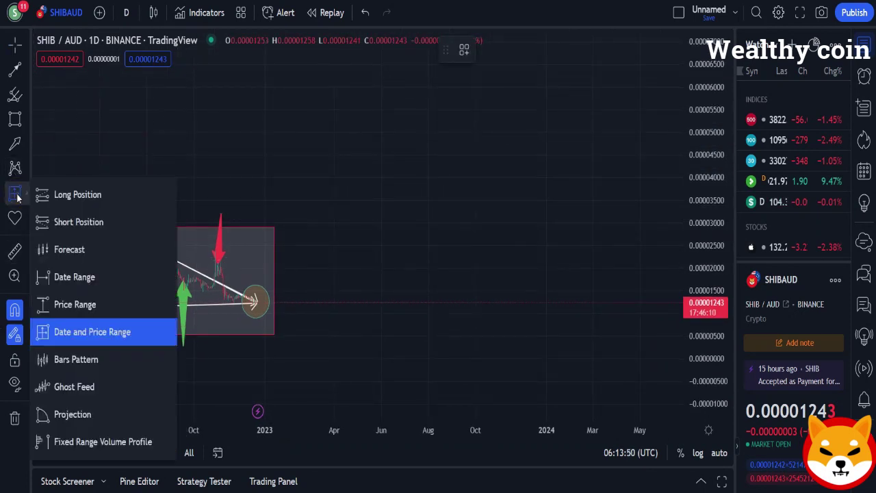
left_click(68, 387)
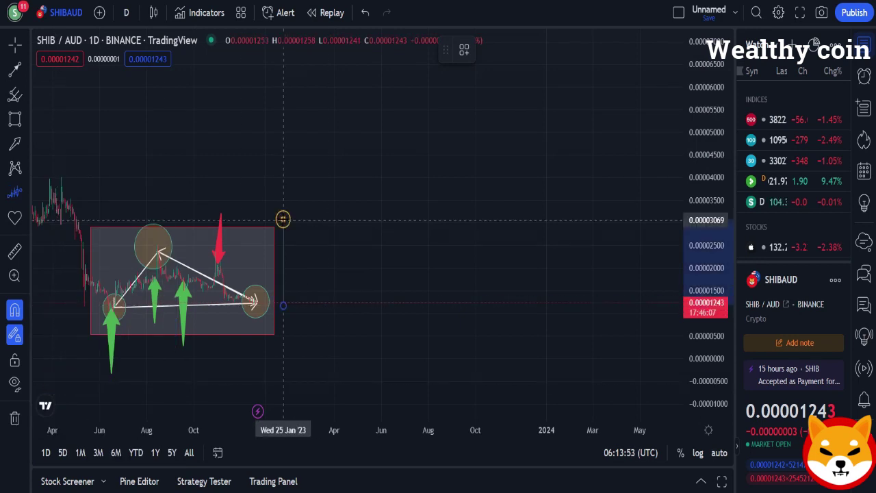
left_click(309, 266)
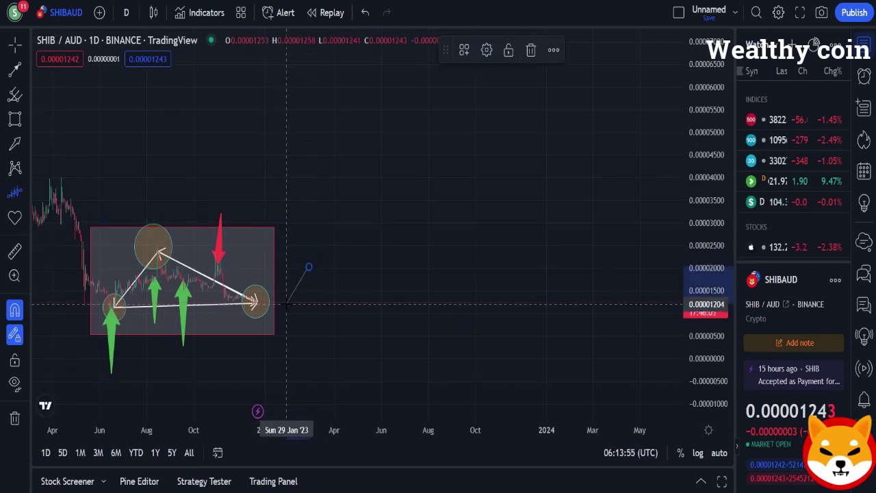
key("Escape")
left_click(281, 302)
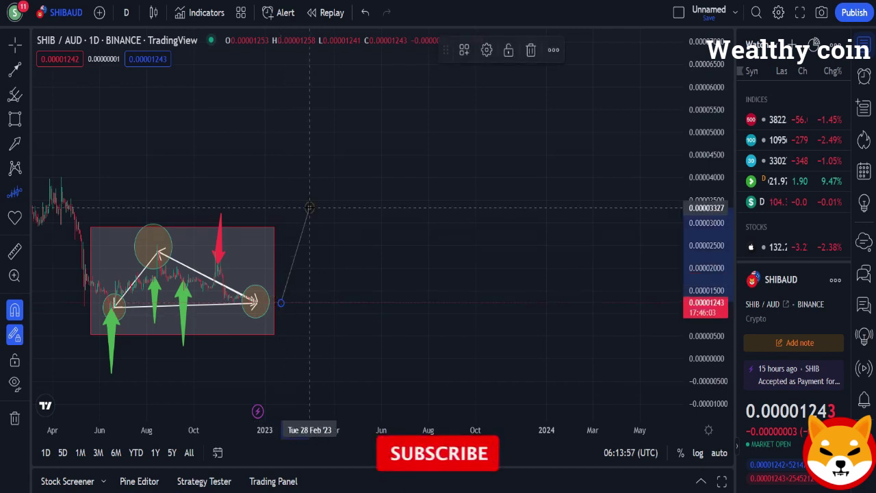
left_click(309, 207)
left_click(332, 284)
left_click(358, 191)
left_click(370, 275)
left_click(409, 175)
left_click(431, 261)
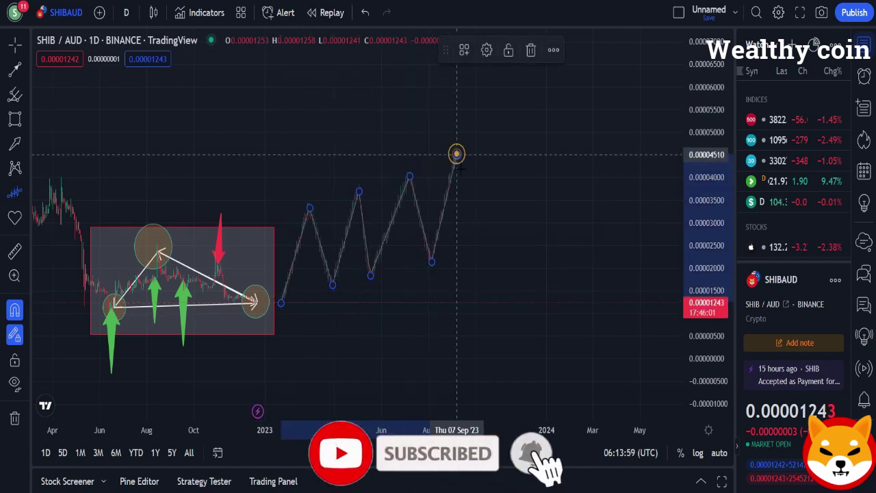
Step: Extend the zigzag through the April 2024 peak and trough, finishing on a final high
left_click(456, 155)
left_click(476, 255)
left_click(502, 150)
left_click(542, 261)
left_click(555, 160)
left_click(597, 268)
left_click(618, 163)
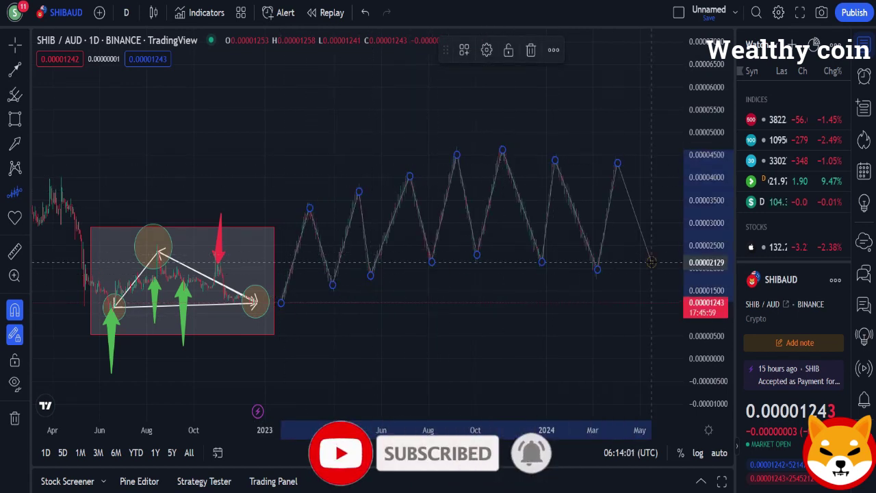
left_click(651, 262)
double_click(657, 146)
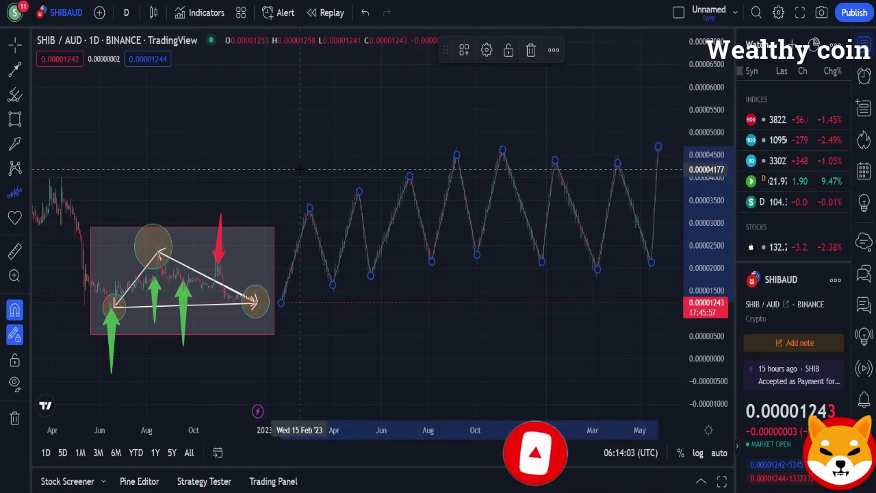
Step: Circle six zigzag turning points, from the first projected peak to the trough after April 2024
left_click(17, 70)
left_click(24, 121)
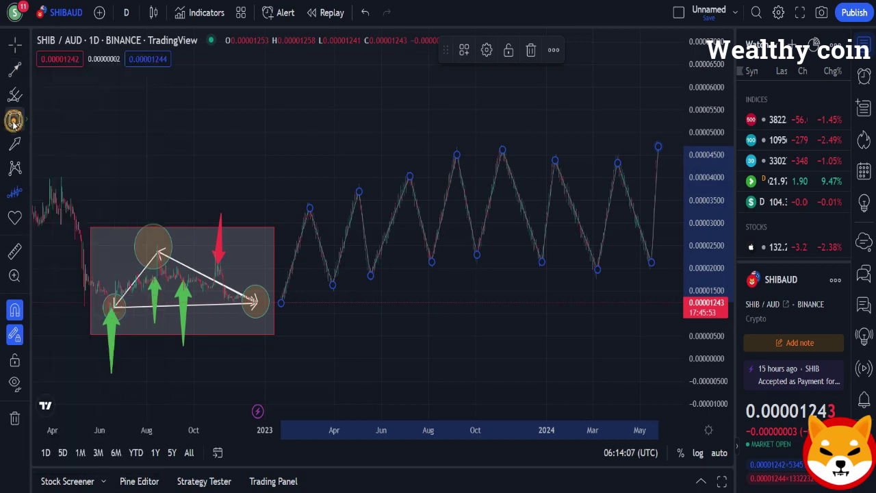
left_click(62, 199)
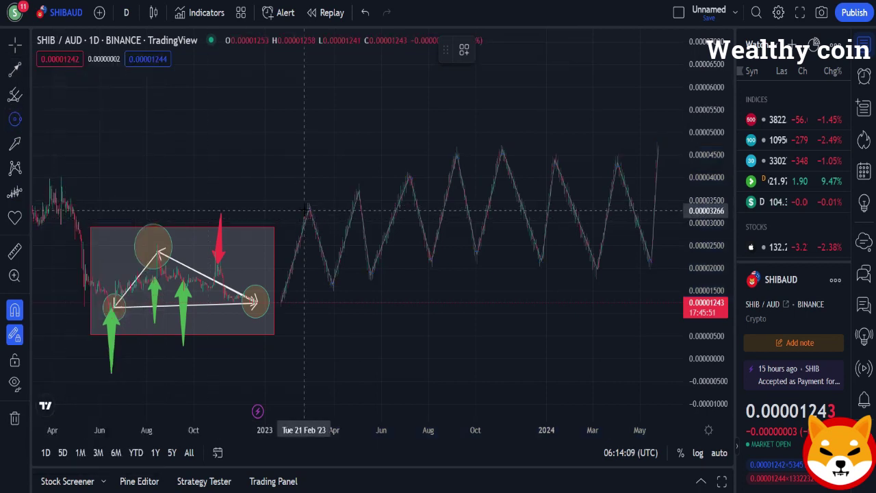
left_click_drag(308, 207, 313, 214)
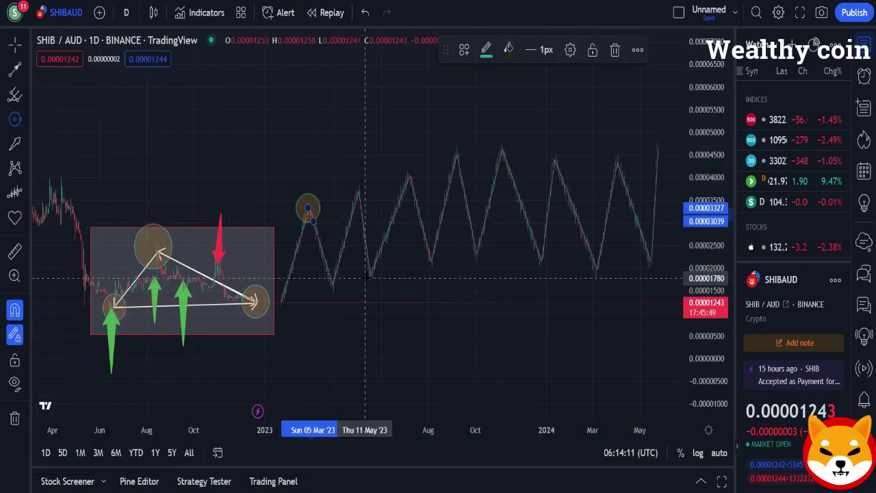
left_click_drag(370, 273, 376, 282)
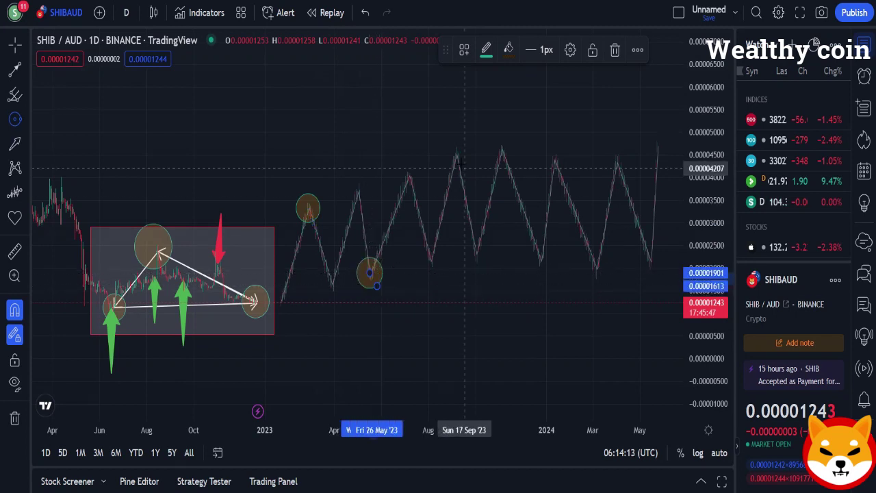
left_click_drag(456, 158, 465, 170)
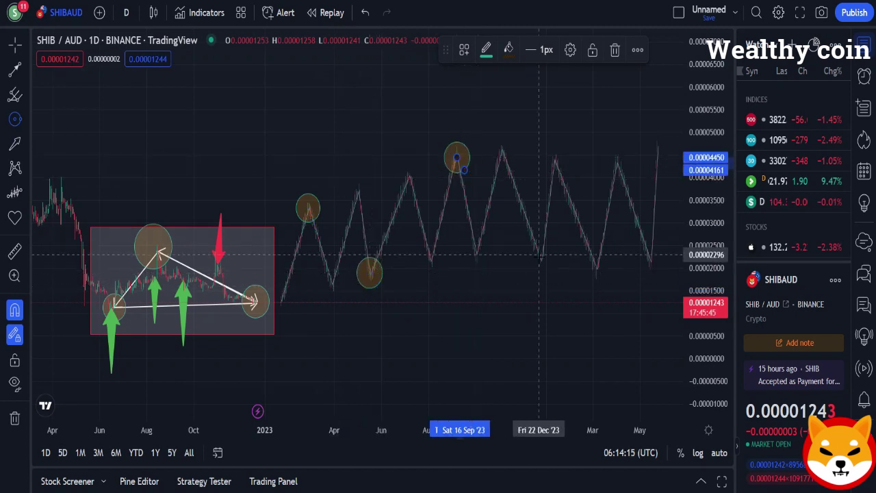
left_click(540, 260)
left_click_drag(540, 260, 551, 276)
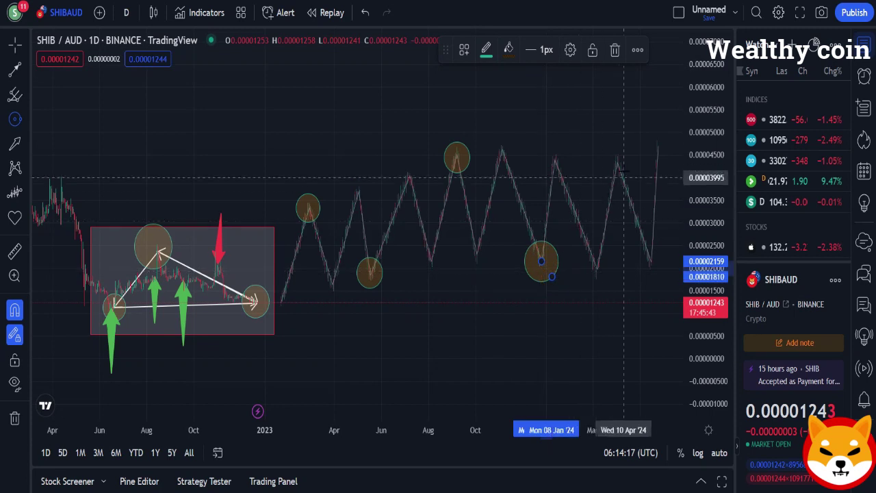
left_click_drag(617, 162, 623, 174)
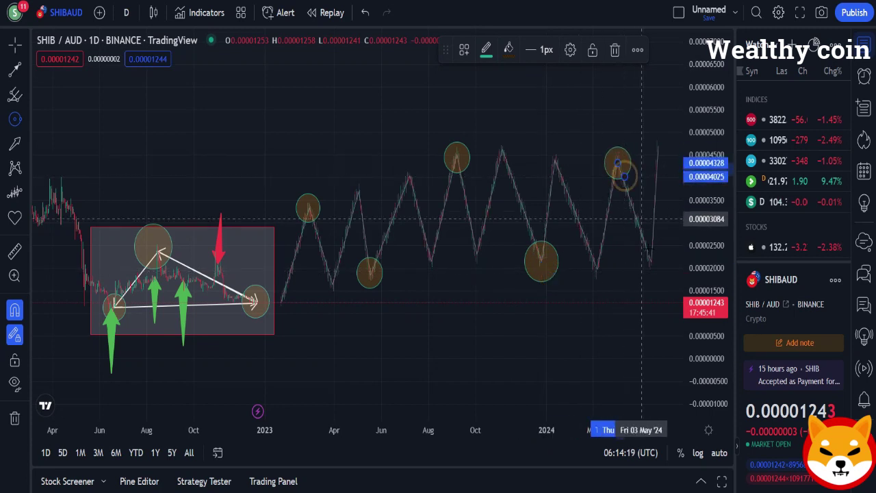
left_click_drag(650, 258, 656, 275)
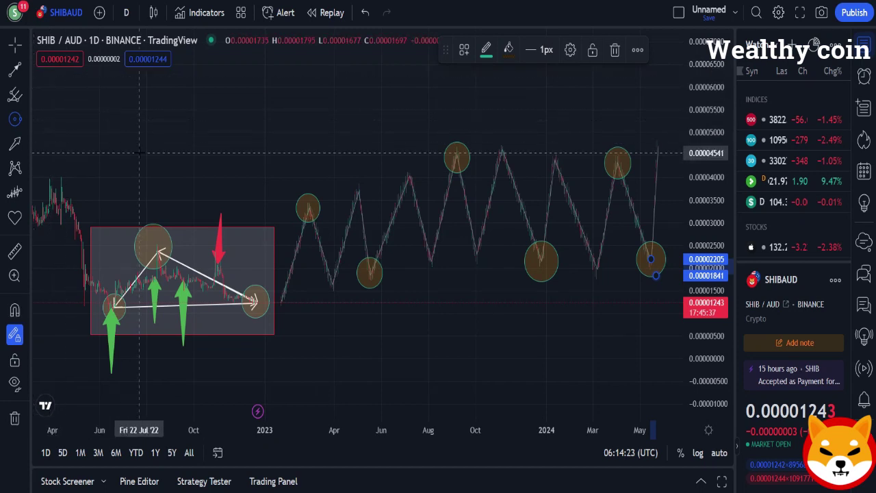
Step: Compress the price scale and circle the May 2023 peak, Aug 2023 trough and Jan 2024 peak
scroll(137, 153, "down", 1)
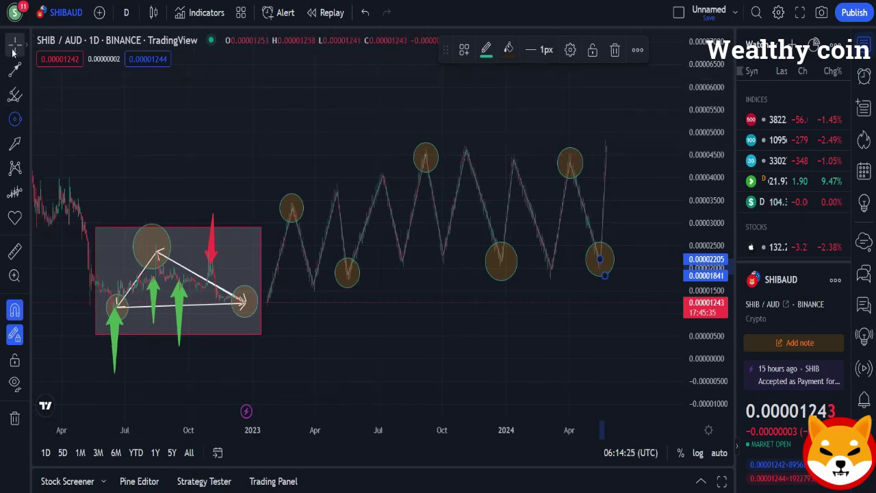
left_click_drag(712, 135, 705, 198)
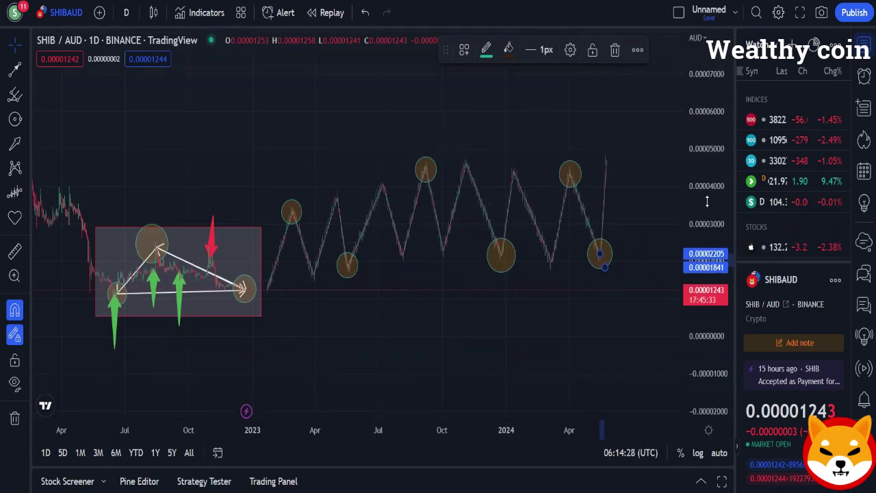
left_click(16, 119)
left_click(335, 198)
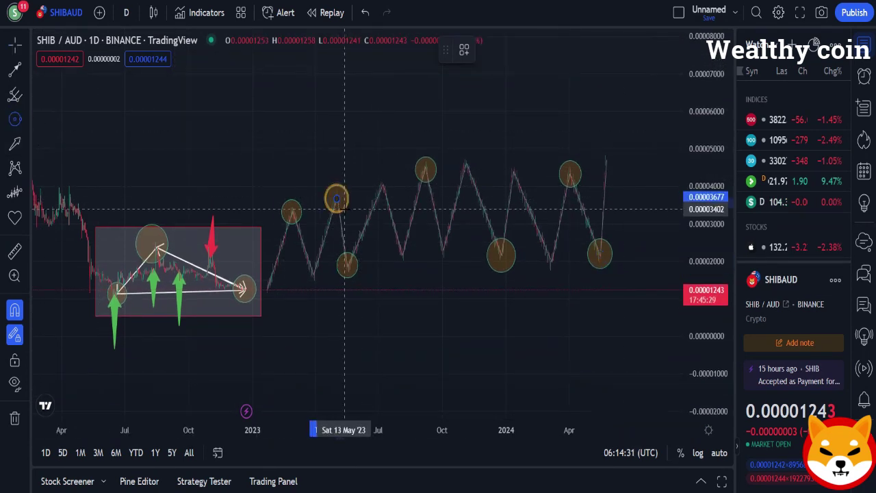
left_click(345, 210)
left_click(401, 254)
left_click(409, 270)
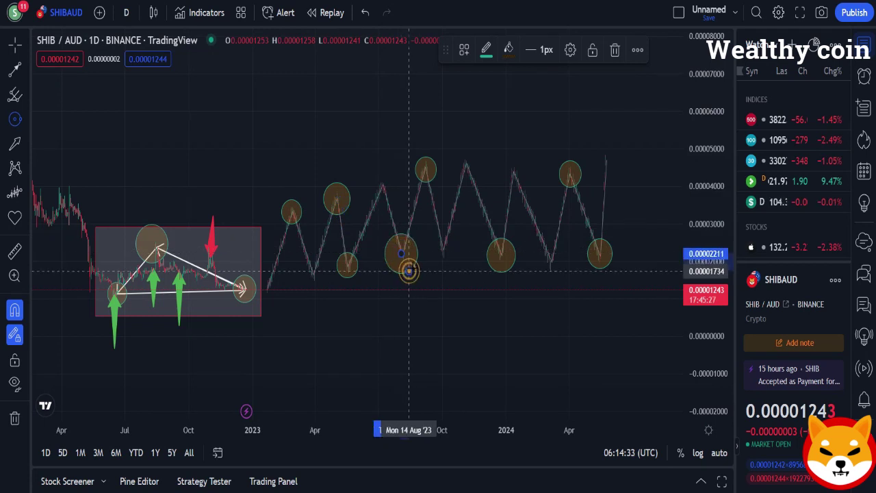
left_click(513, 173)
left_click(521, 191)
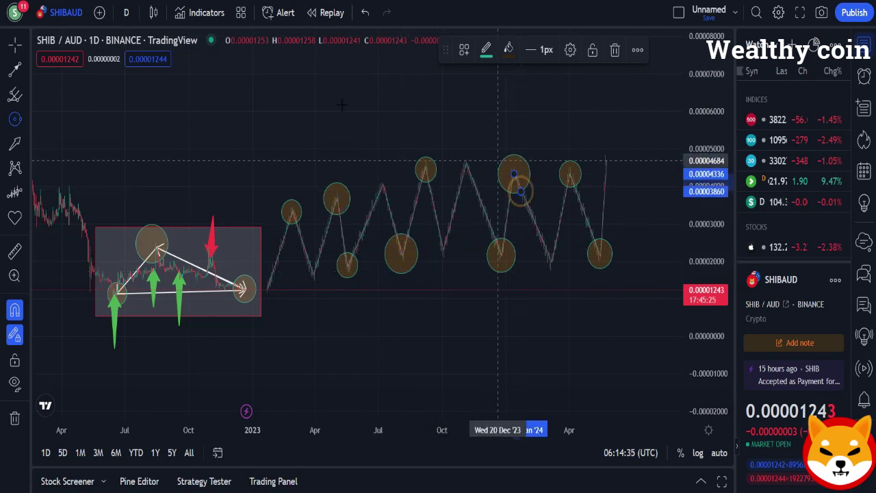
Step: Place a 0.00003292 price note on the first peak and a yellow note on the May 2023 peak
left_click(12, 119)
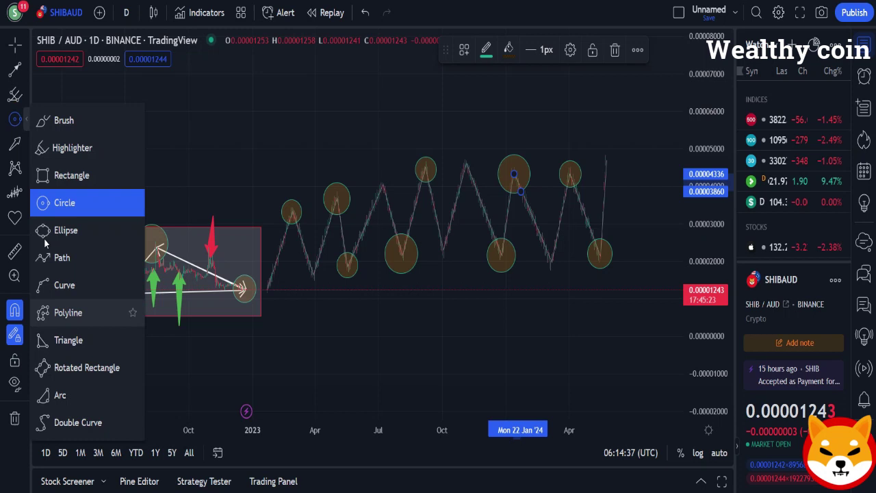
left_click(17, 142)
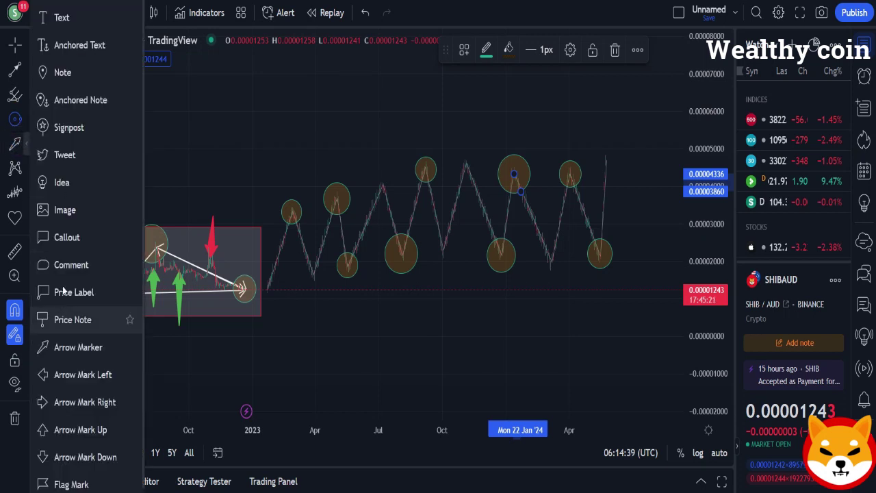
left_click(61, 319)
left_click(292, 213)
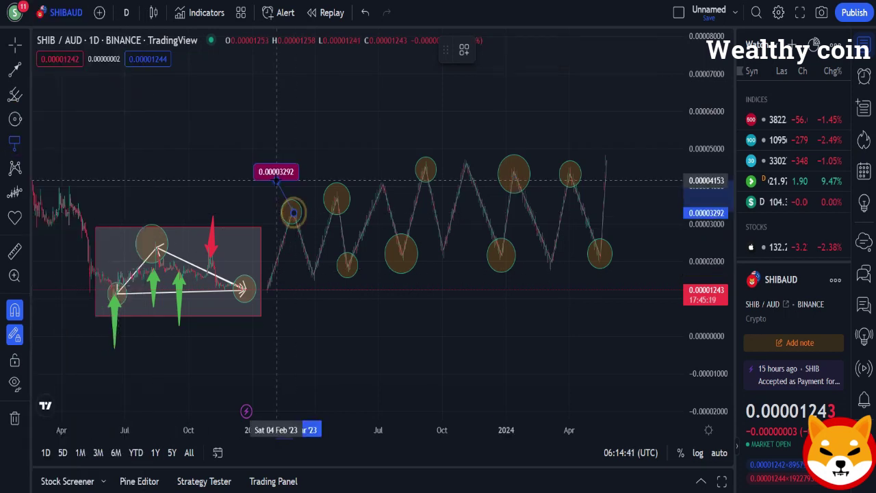
left_click(259, 176)
left_click(336, 199)
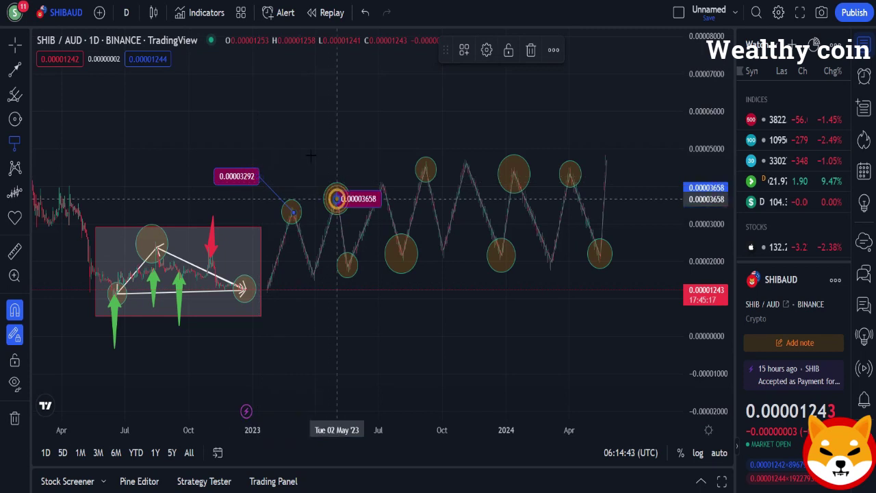
left_click(486, 49)
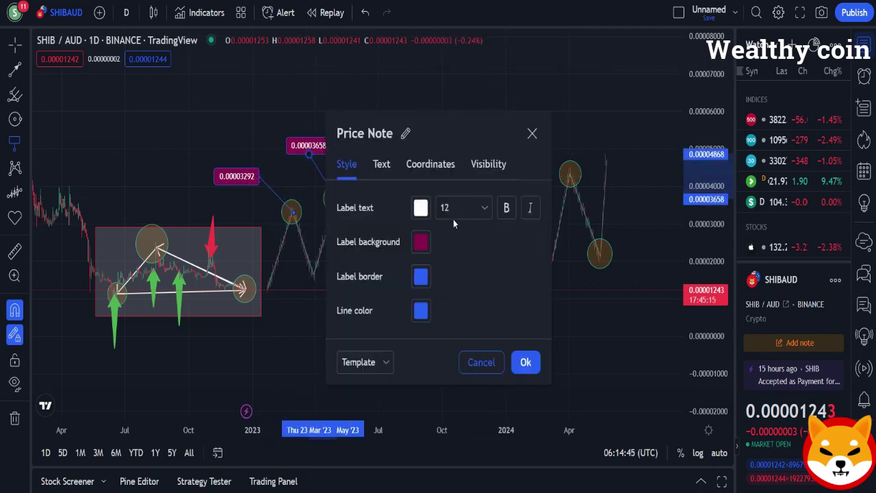
left_click(421, 242)
left_click(451, 288)
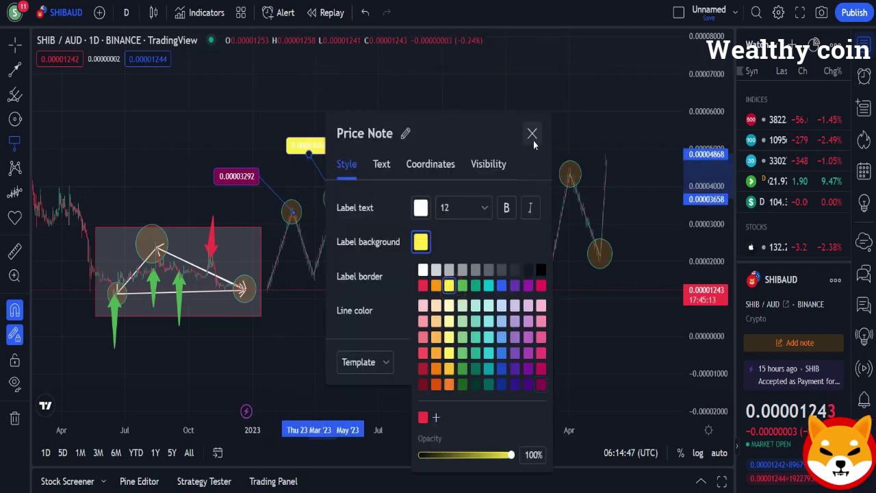
left_click(532, 133)
Step: Add an orange 0.00004336 price note and a teal 0.00004245 price note on the next peaks
left_click(401, 130)
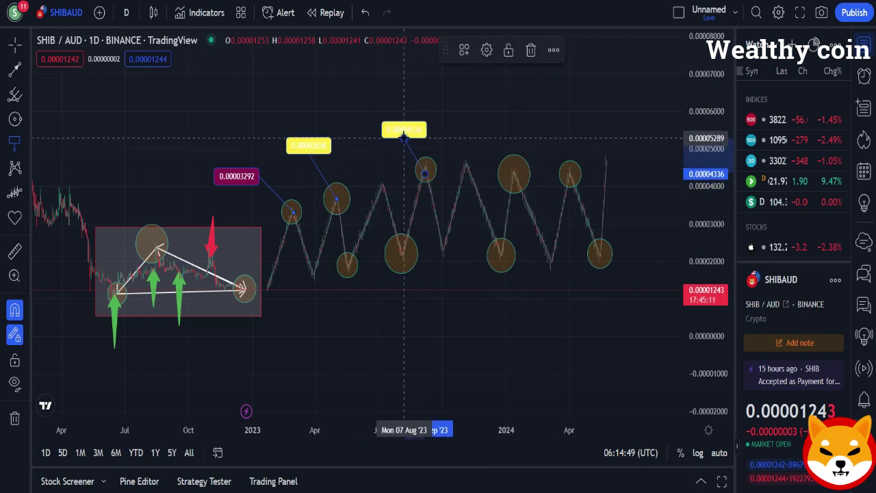
double_click(402, 130)
left_click(420, 242)
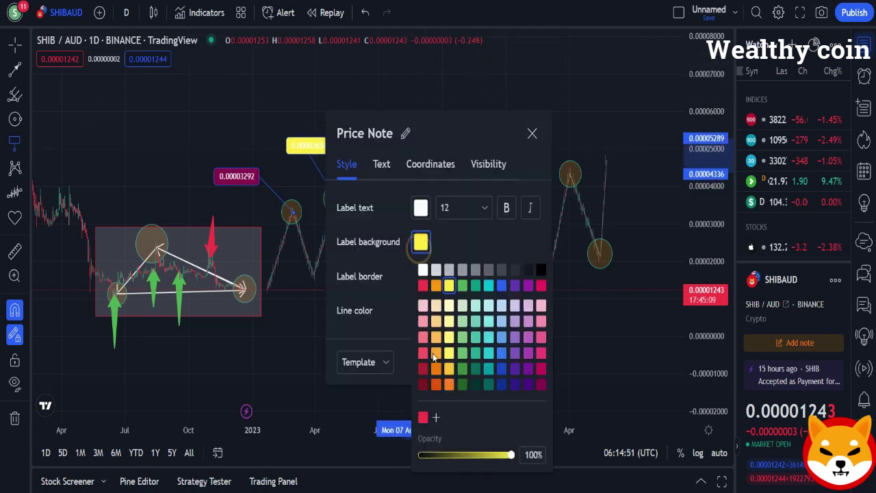
left_click(532, 133)
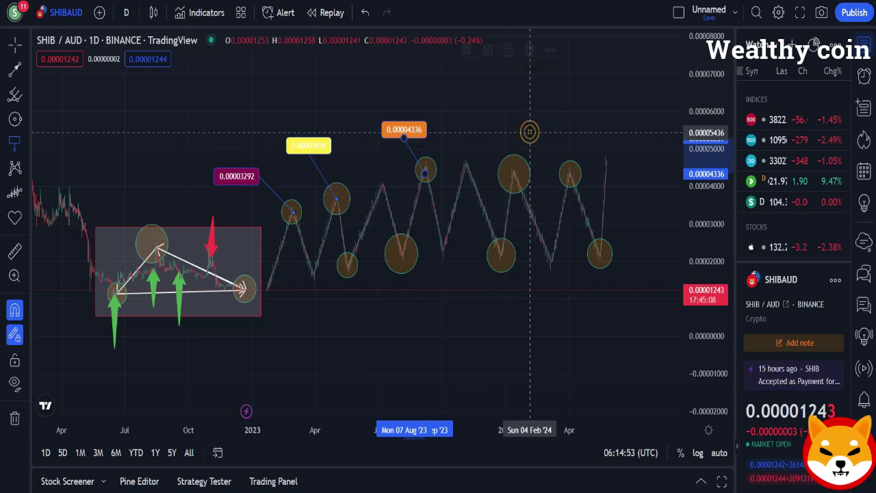
left_click(515, 177)
left_click(484, 130)
left_click(487, 50)
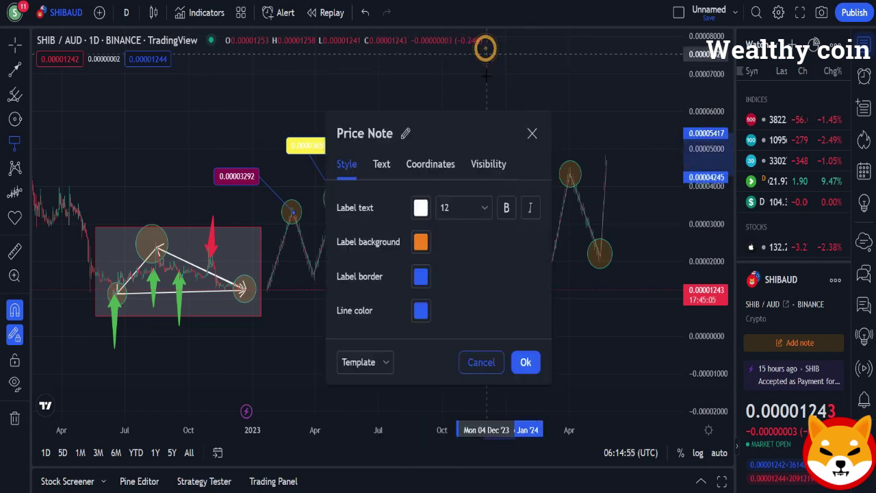
left_click(420, 241)
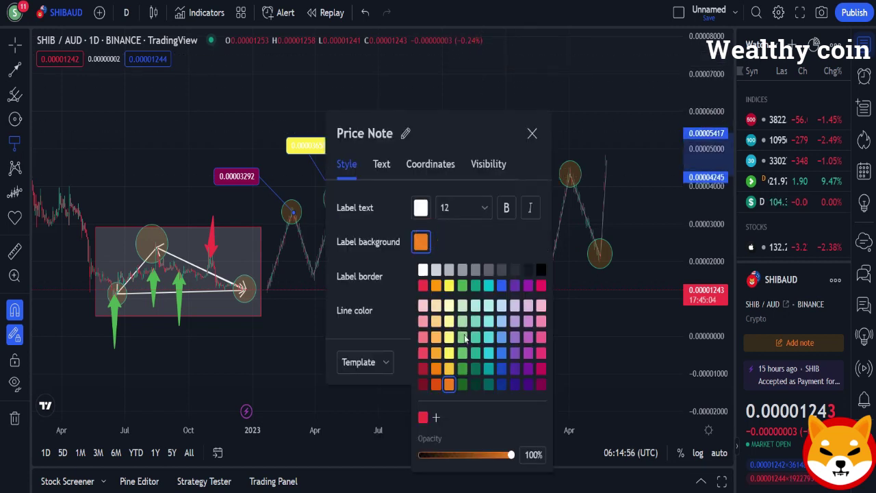
left_click(531, 133)
Step: Add a cyan 0.00004373 price note on the last peak and anchor a note on a trough
left_click(570, 171)
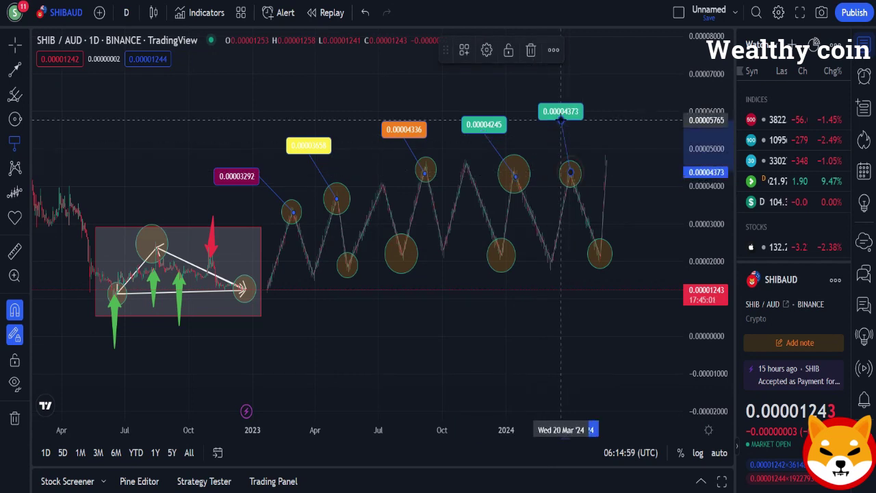
left_click(560, 120)
left_click(487, 49)
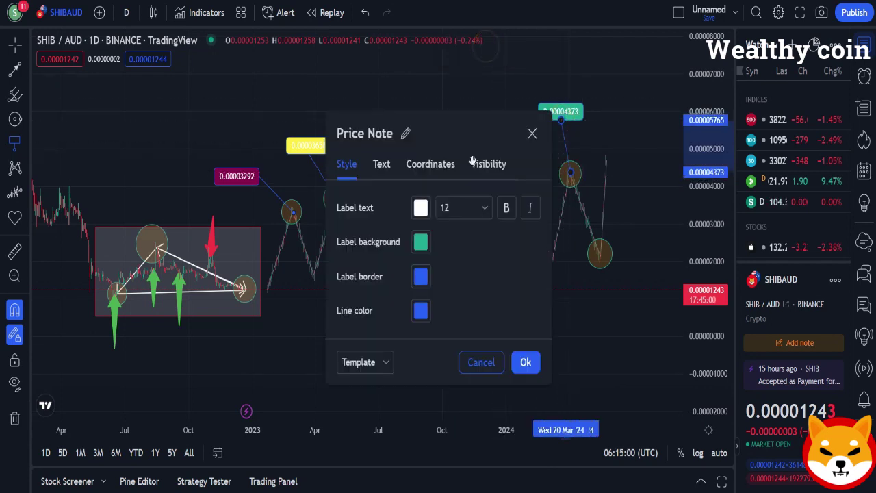
left_click(419, 242)
left_click(532, 133)
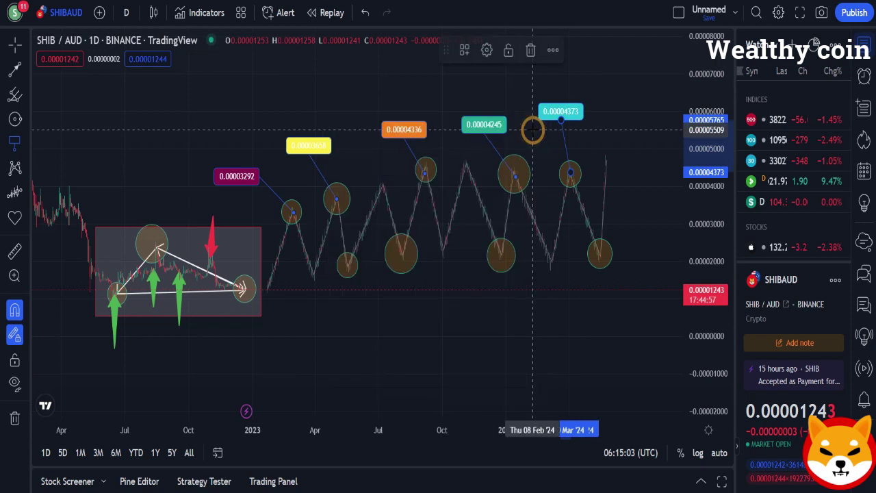
left_click(500, 256)
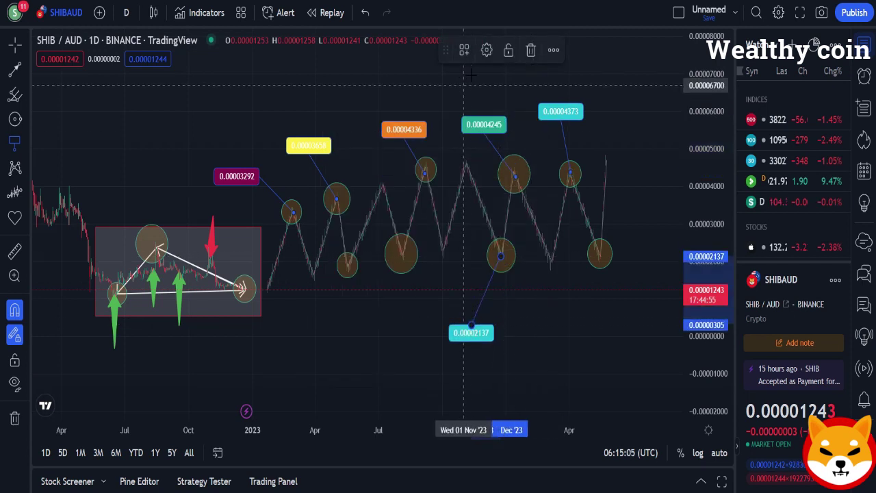
Step: Finish a yellow 0.00002137 trough note and add a cyan-labelled note on the next trough
left_click(470, 332)
left_click(486, 50)
left_click(419, 242)
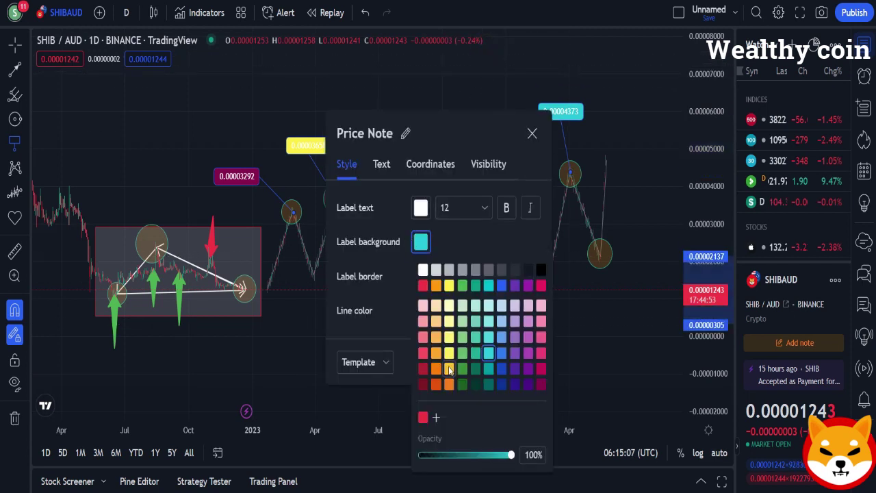
left_click(531, 133)
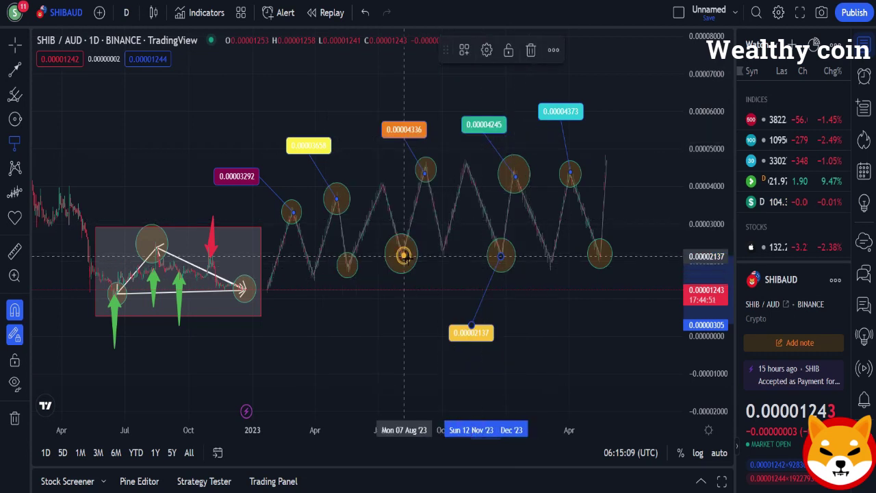
left_click(404, 256)
left_click(462, 284)
left_click(487, 50)
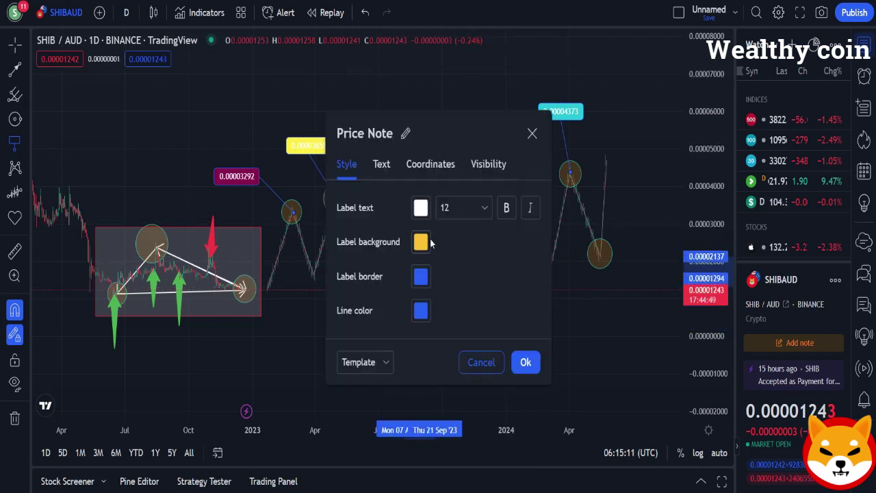
left_click(421, 242)
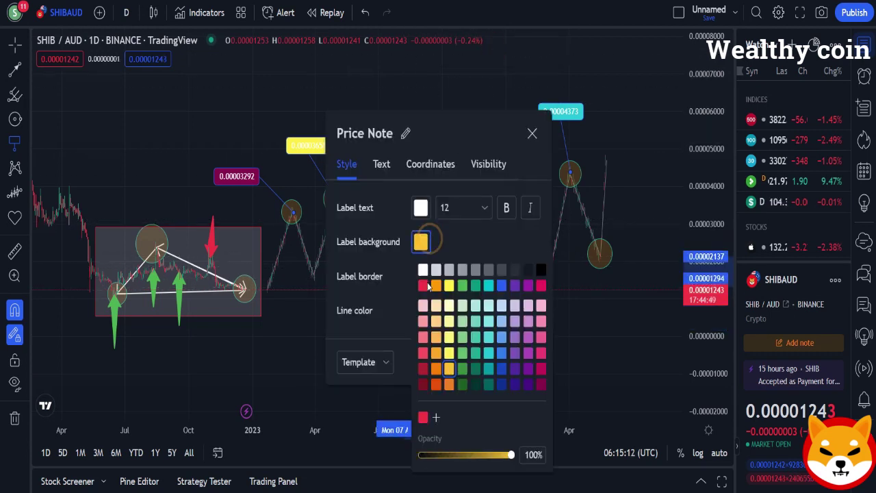
left_click(532, 134)
Step: Add an orange 0.00001936 trough note and a purple 0.00001734 note on the first trough
left_click(348, 262)
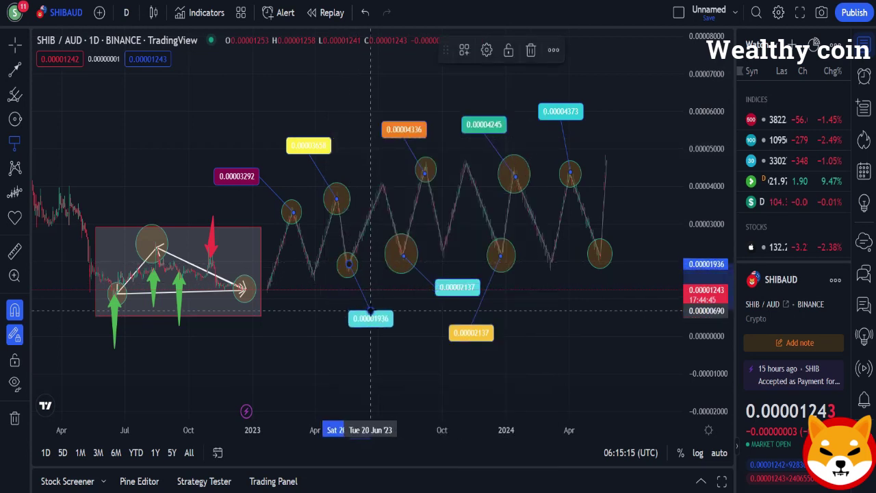
left_click(370, 307)
left_click(420, 241)
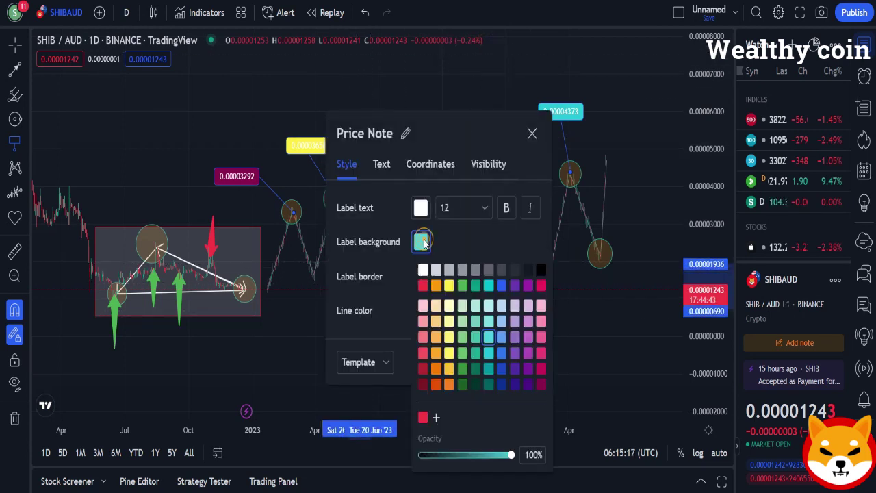
left_click(531, 134)
left_click(314, 271)
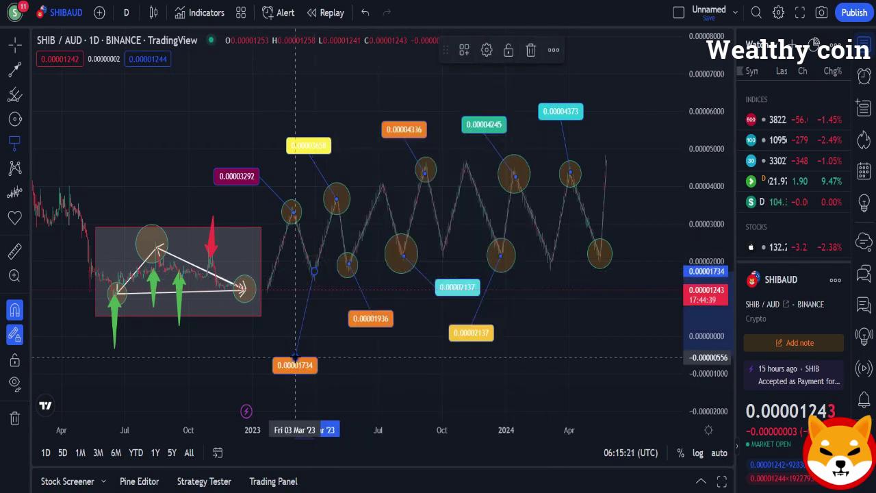
left_click(294, 356)
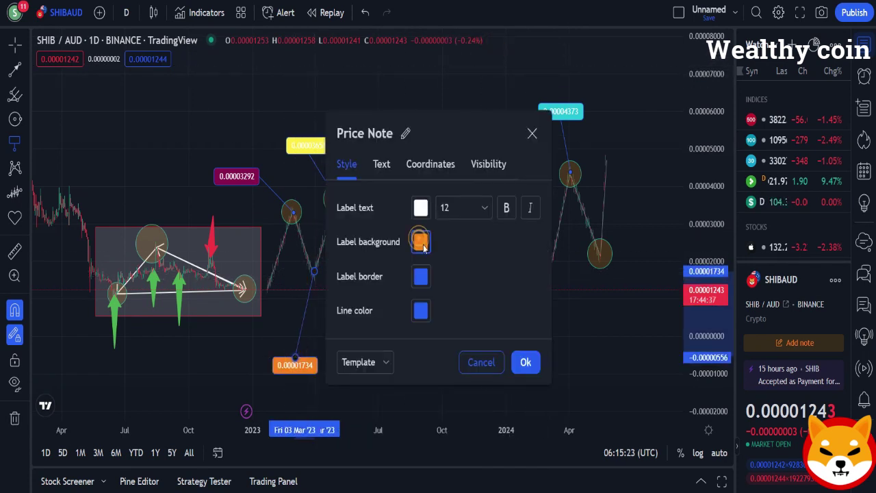
left_click(421, 242)
left_click(532, 135)
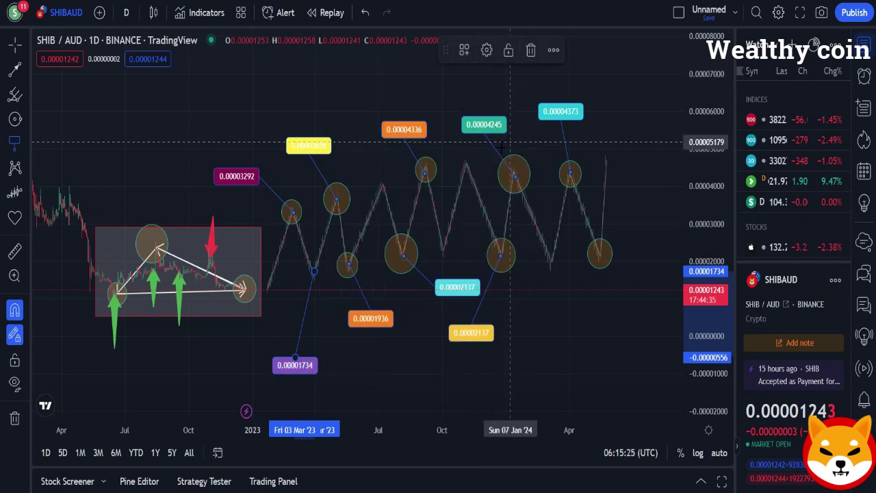
Step: Add a teal 0.00002174 price note on the final trough circle
left_click(601, 255)
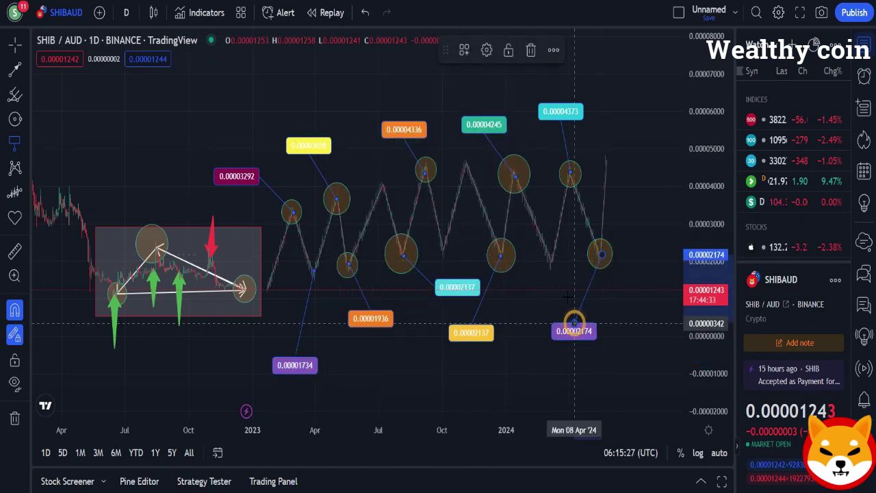
left_click(574, 321)
left_click(421, 241)
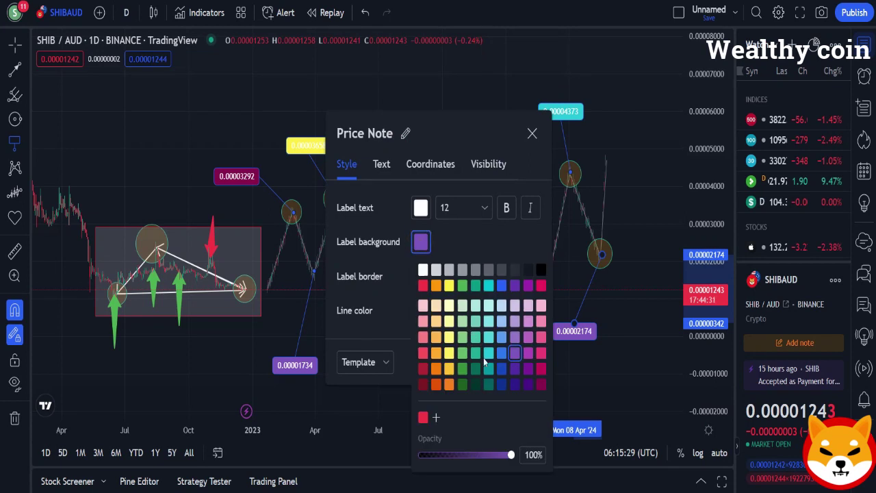
left_click(532, 134)
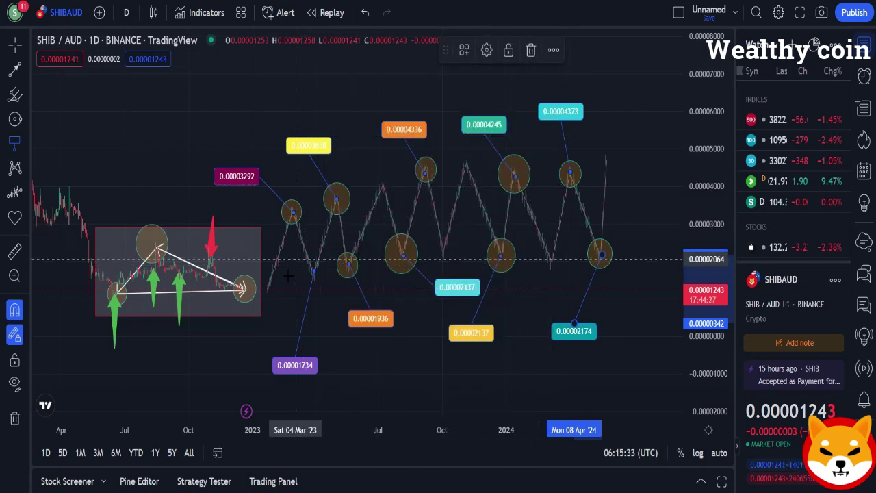
Step: Draw a rectangle around the zigzag, about 0.0000118 to 0.0000562, January 2023 to spring 2024
left_click(13, 70)
left_click(14, 118)
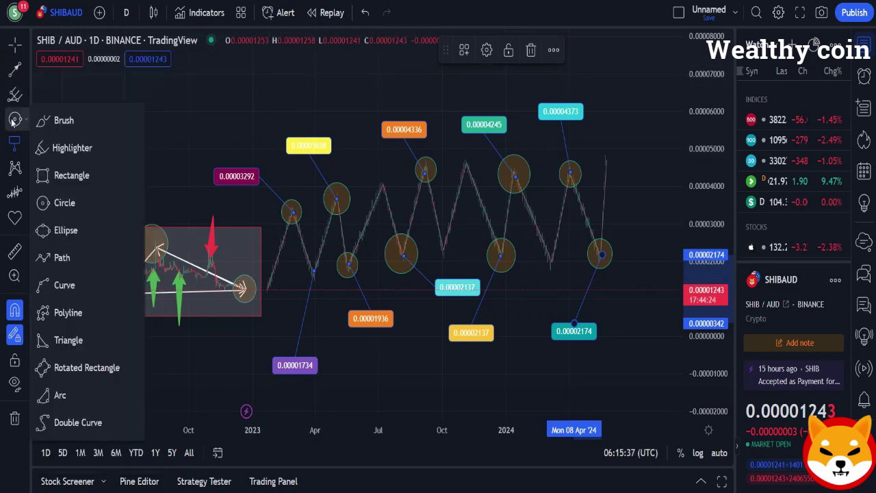
left_click(72, 174)
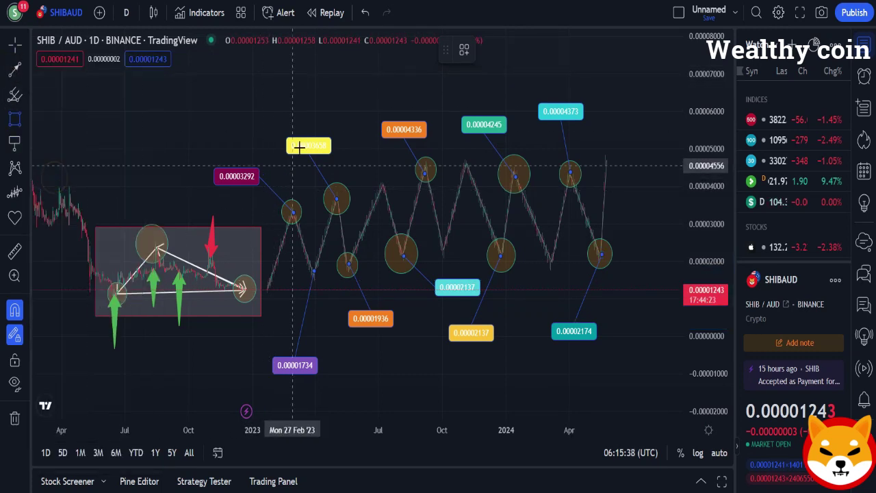
left_click(260, 125)
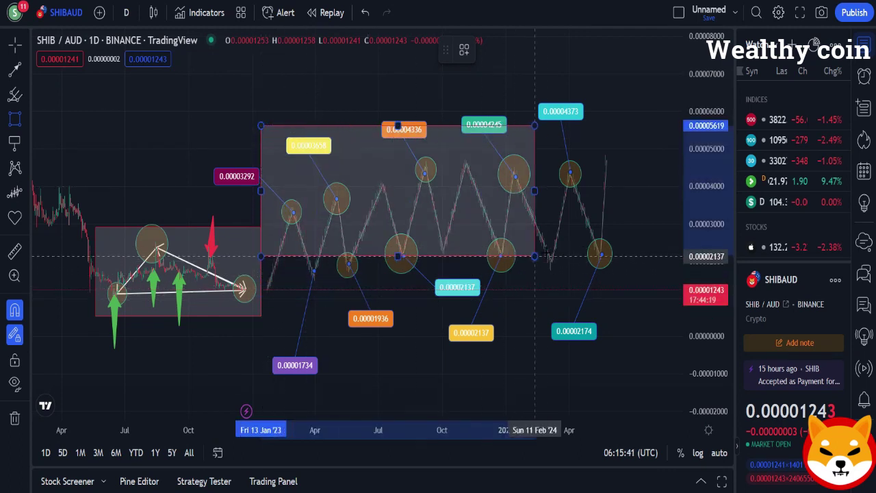
left_click(616, 291)
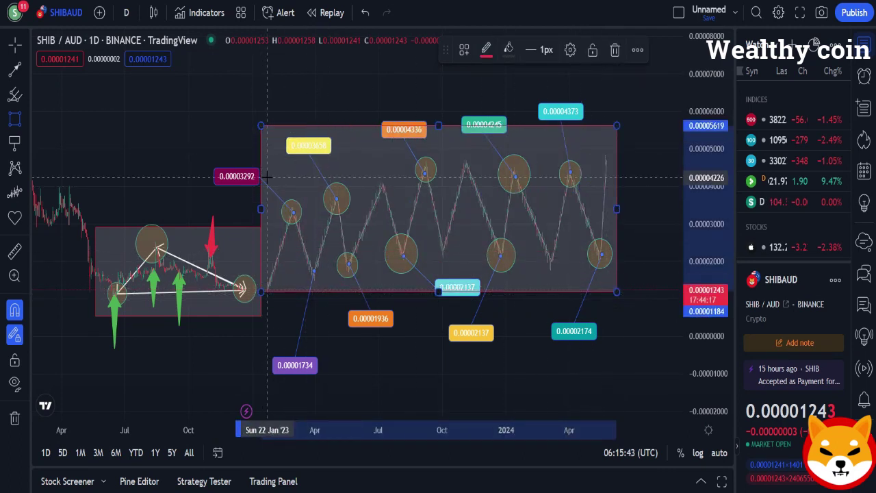
Step: Place an orange 0.00003310 price note on the first zigzag peak
left_click(15, 143)
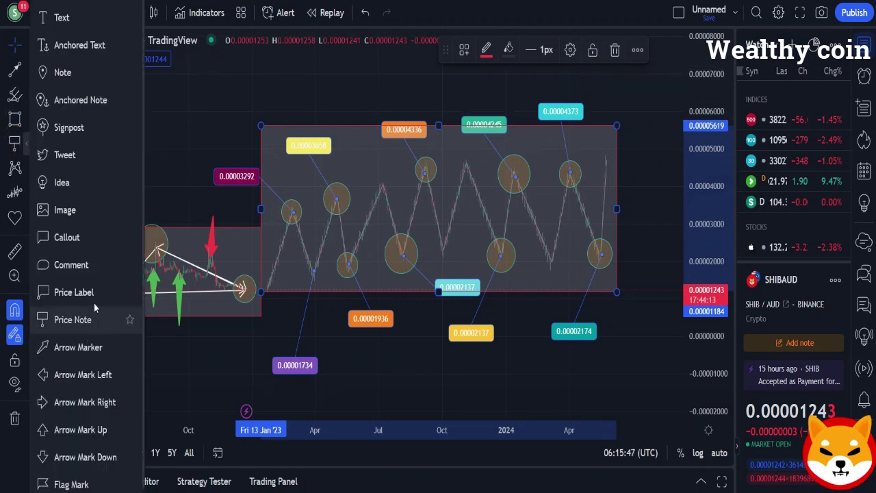
left_click(70, 294)
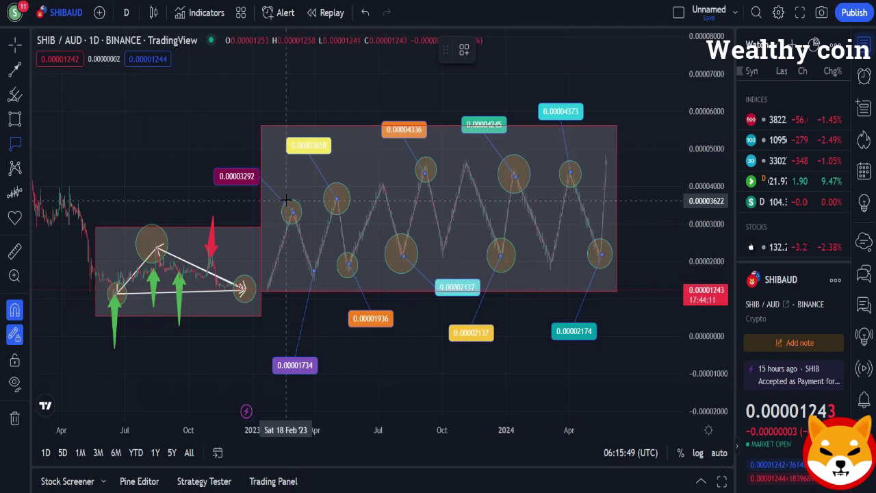
left_click(293, 212)
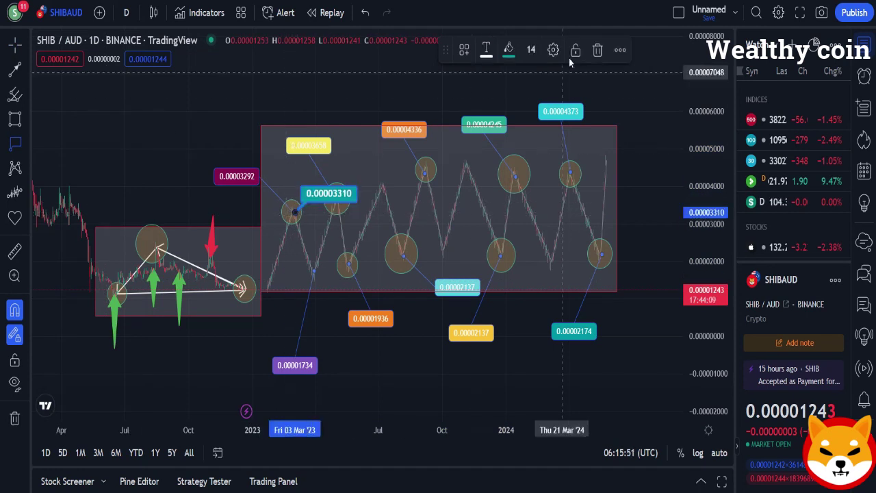
left_click(509, 49)
left_click(535, 195)
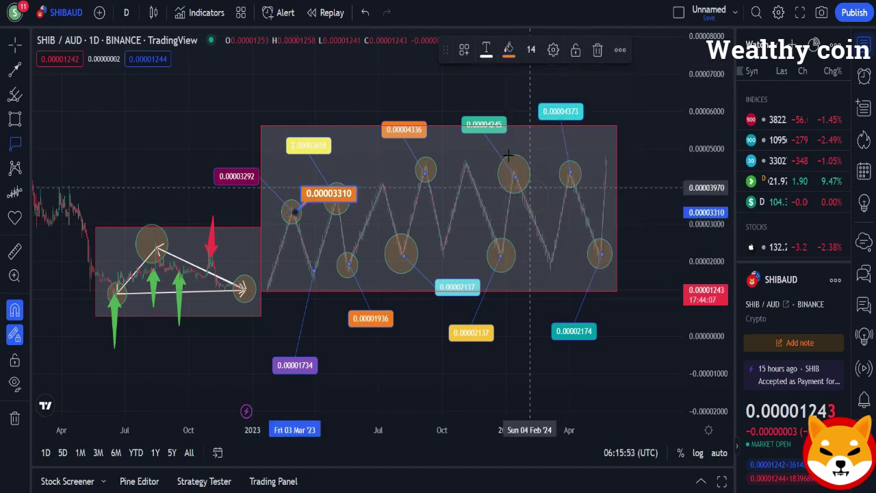
Step: Add a 0.00004464 price note on a later peak and colour it green
left_click(426, 169)
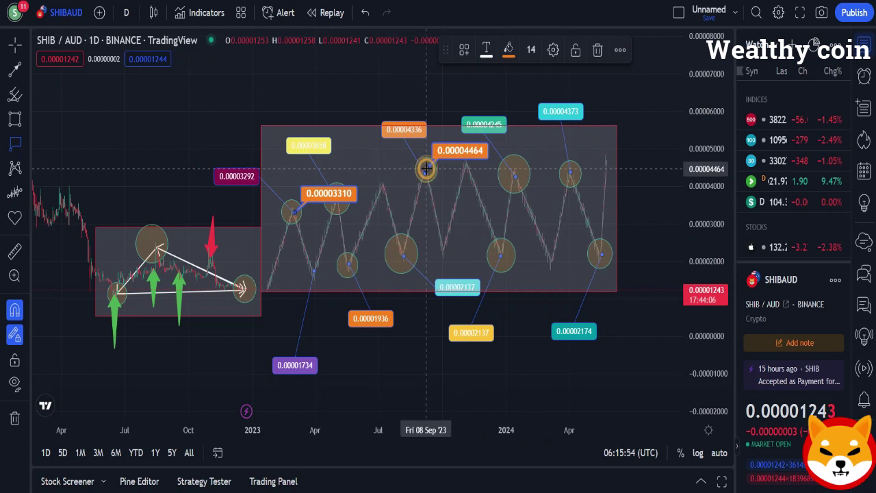
left_click(509, 49)
left_click(520, 181)
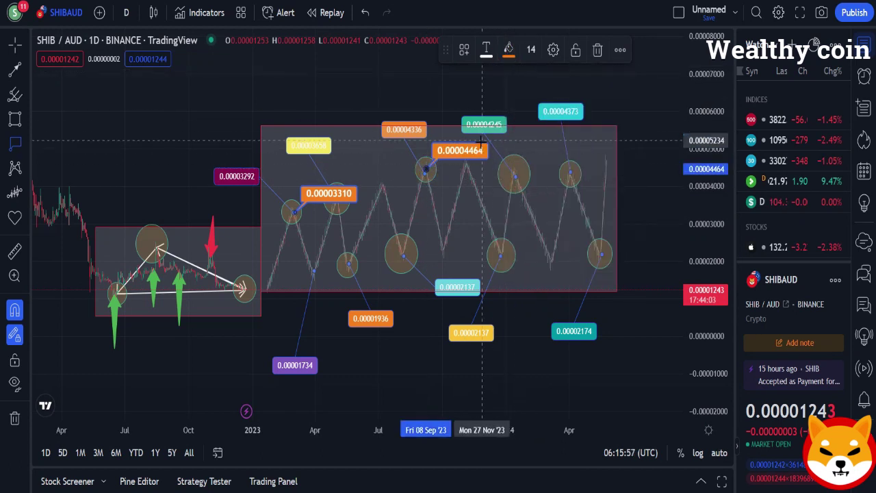
left_click(509, 50)
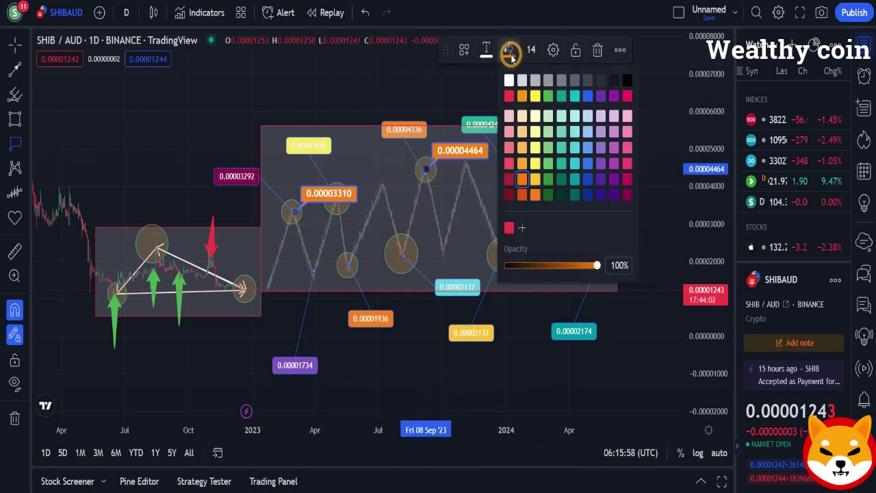
left_click(548, 195)
Step: Add coloured price notes at the 0.00004336 peak and the dark green 0.00002211 low
left_click(515, 173)
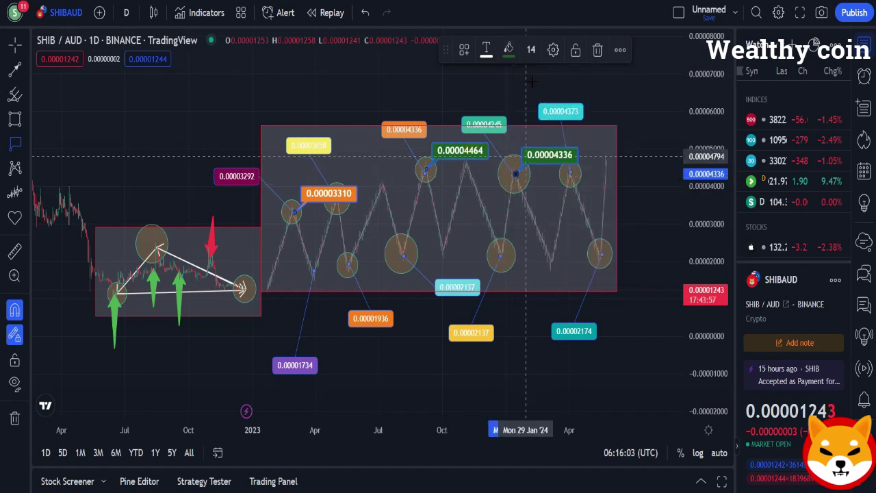
left_click(508, 49)
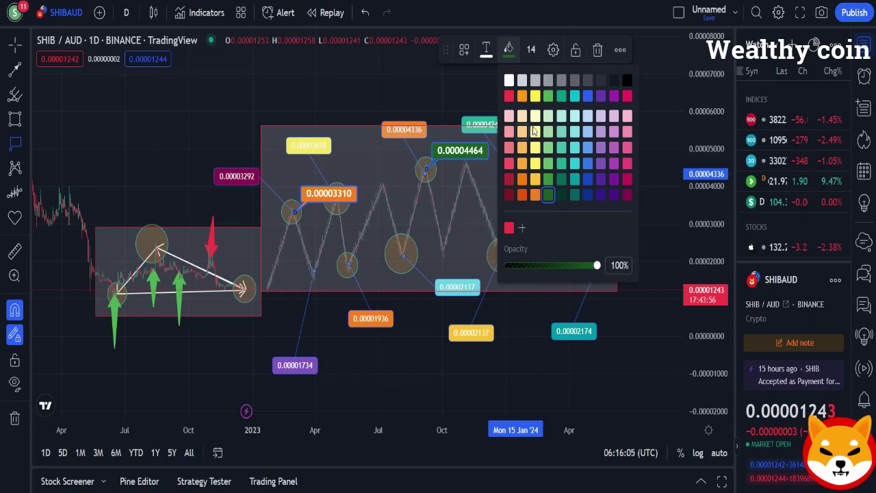
left_click(561, 178)
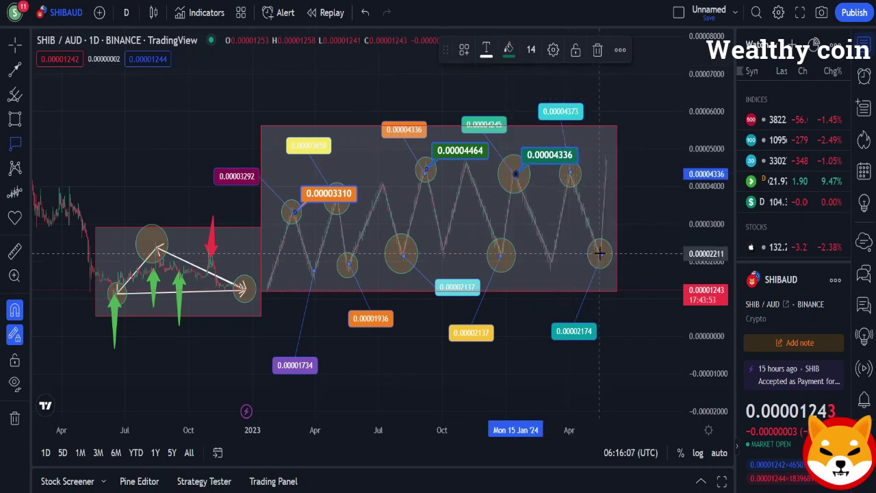
left_click(602, 253)
left_click(531, 50)
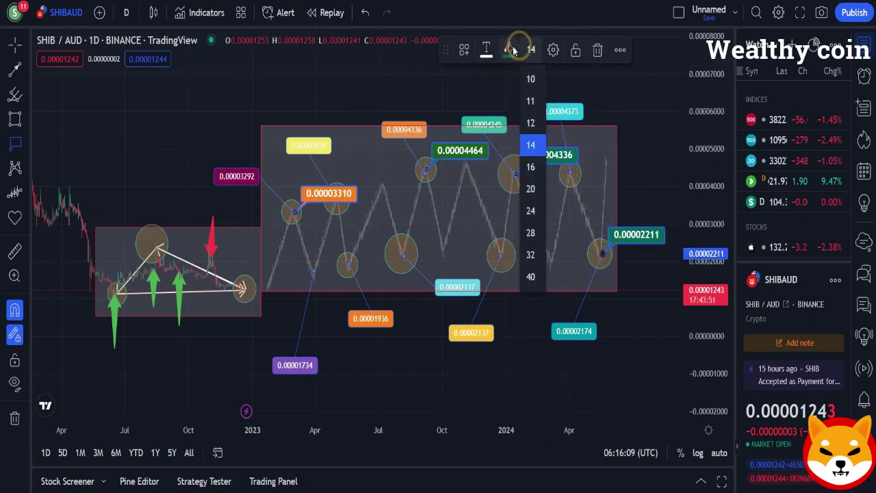
left_click(508, 50)
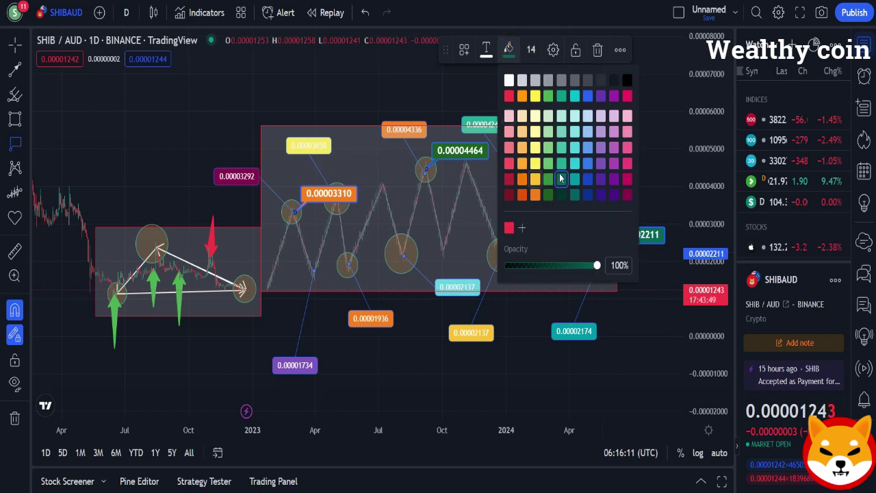
left_click(562, 197)
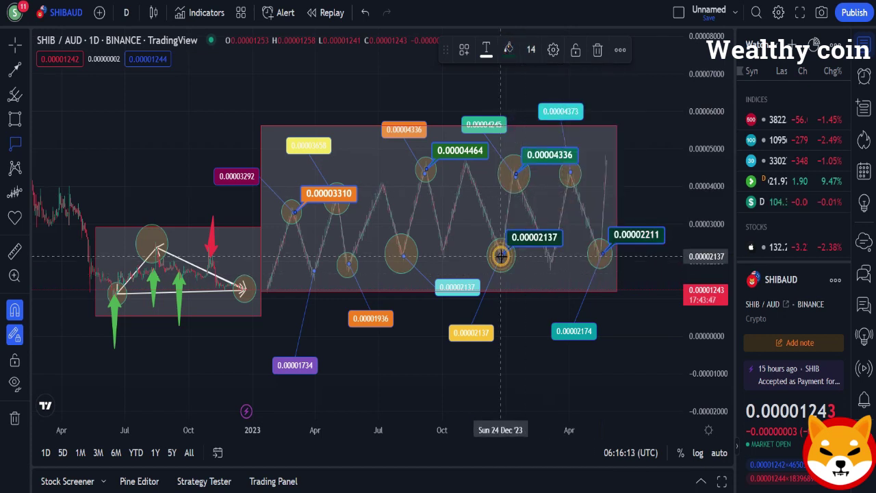
Step: Colour the 0.00002137 note orange and 0.00002064 orange-red, and add a dark teal 0.00001954 note
left_click(506, 51)
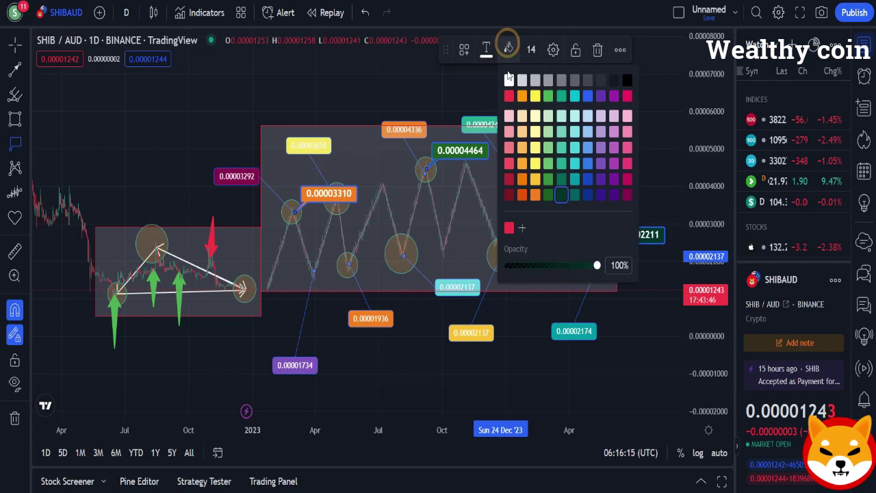
left_click(536, 197)
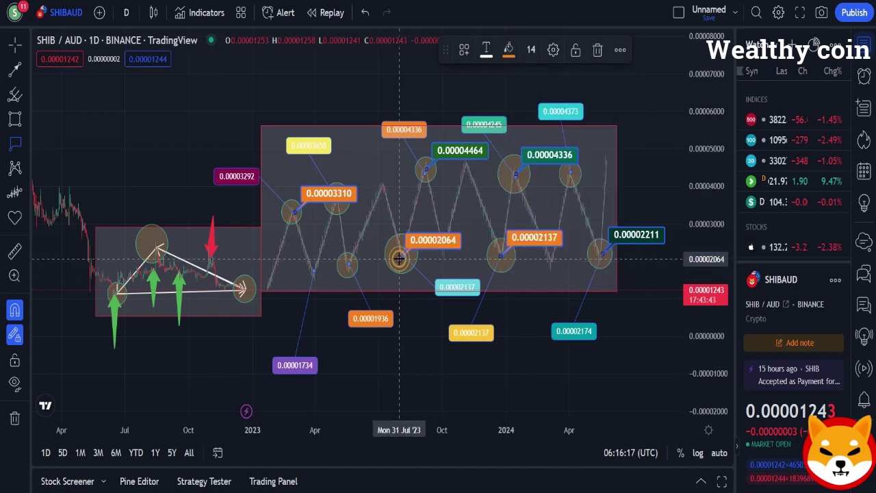
left_click(509, 50)
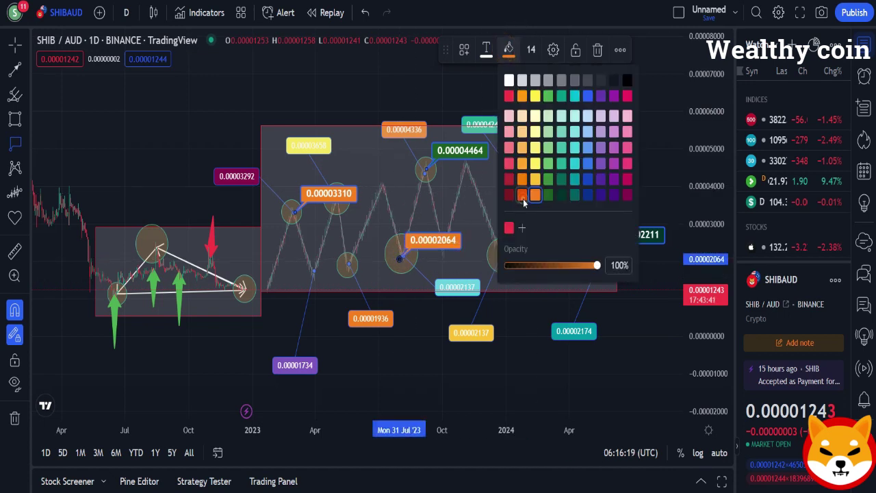
left_click(522, 195)
left_click(349, 263)
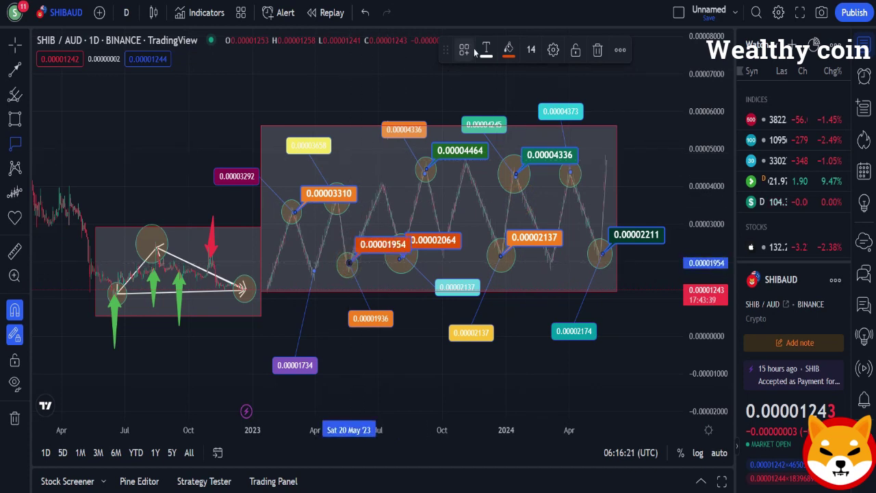
left_click(508, 50)
left_click(576, 195)
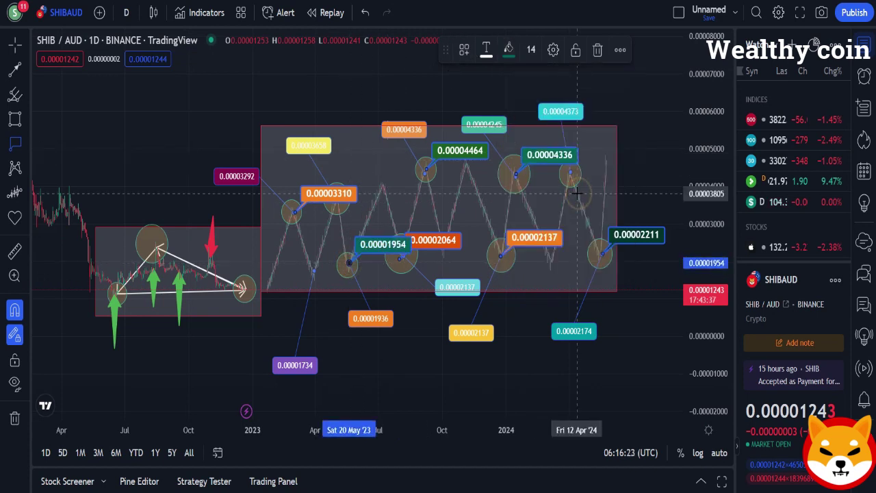
Step: Add a dark red 0.00001258 note at the start and a blue 0.00004611 note at the high
left_click(267, 289)
left_click(509, 50)
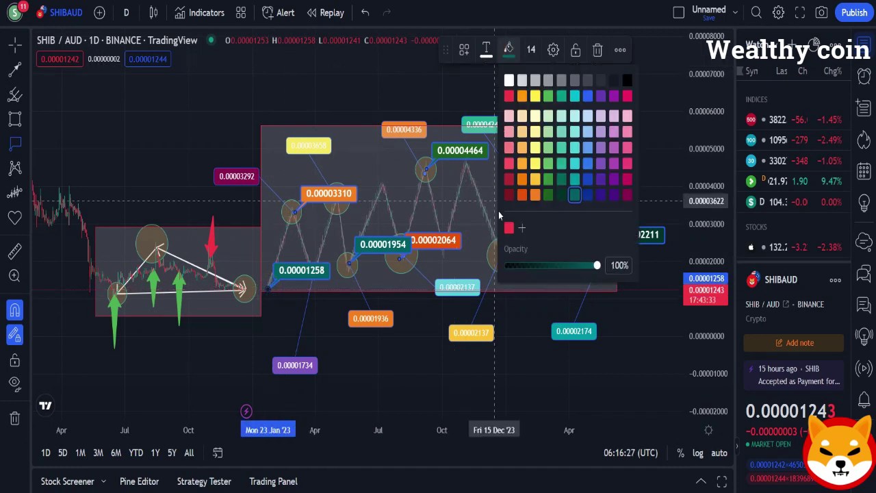
left_click(508, 195)
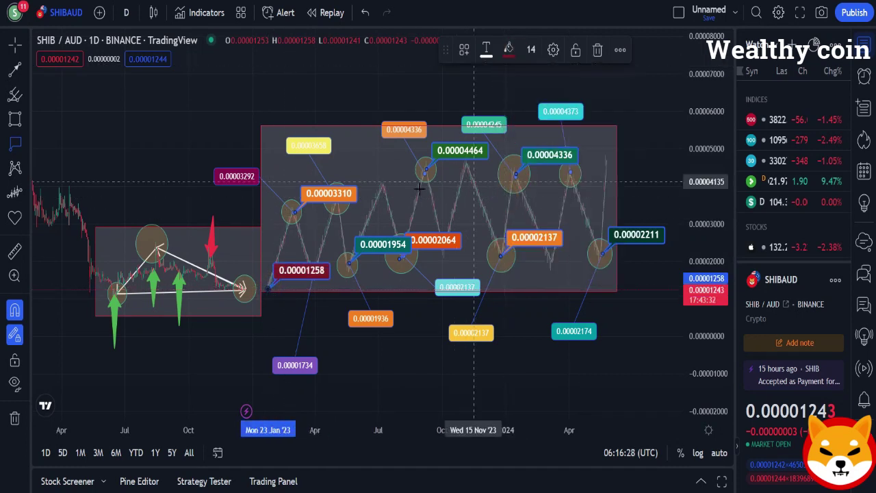
left_click(604, 163)
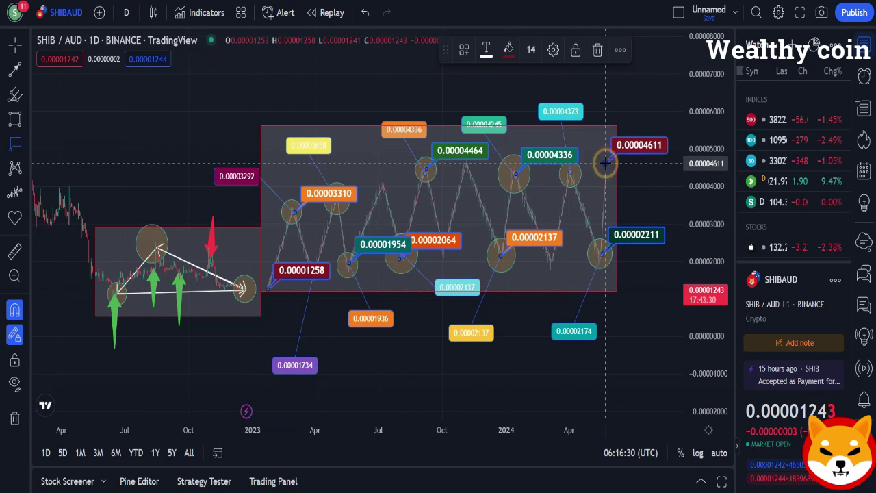
left_click(507, 50)
left_click(589, 163)
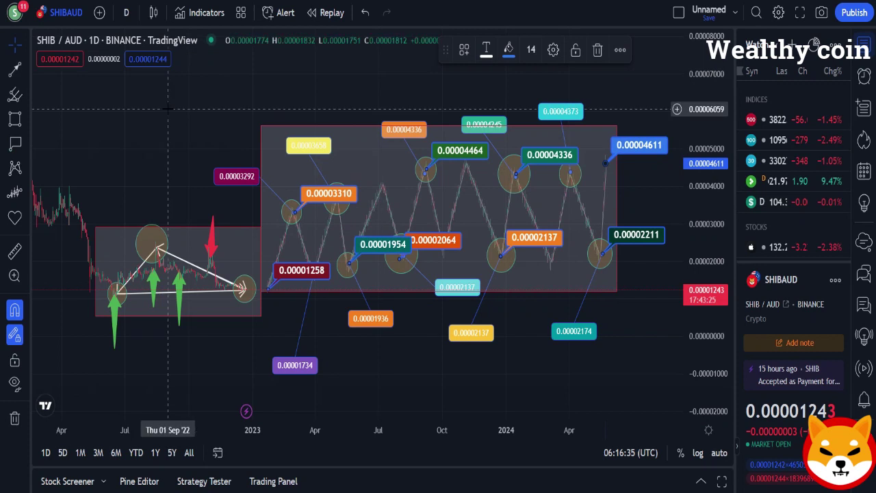
Step: Zoom out to fit all drawings and draw a Gann box from mid-2022 to spring 2024
scroll(296, 225, "down", 2)
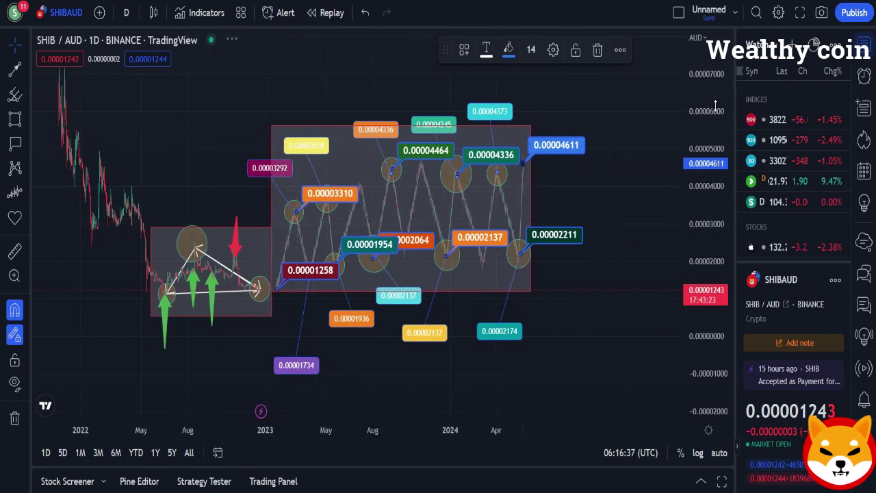
left_click_drag(711, 219, 713, 248)
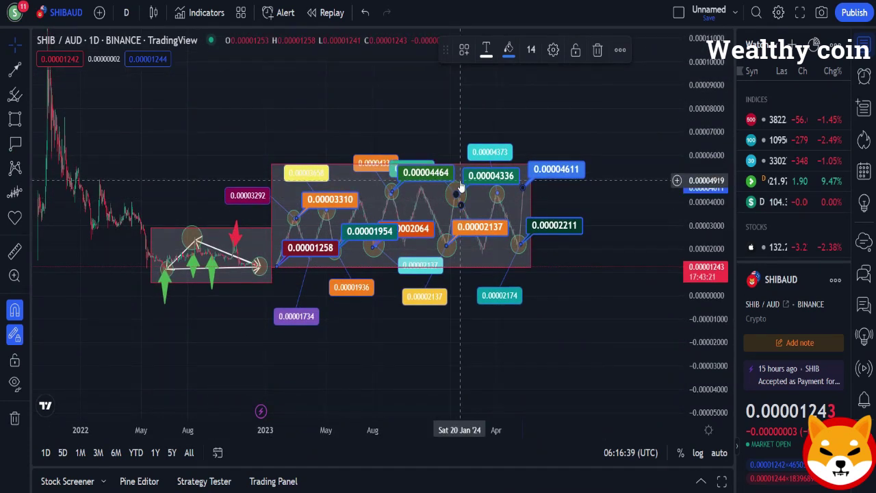
left_click(18, 125)
left_click(14, 96)
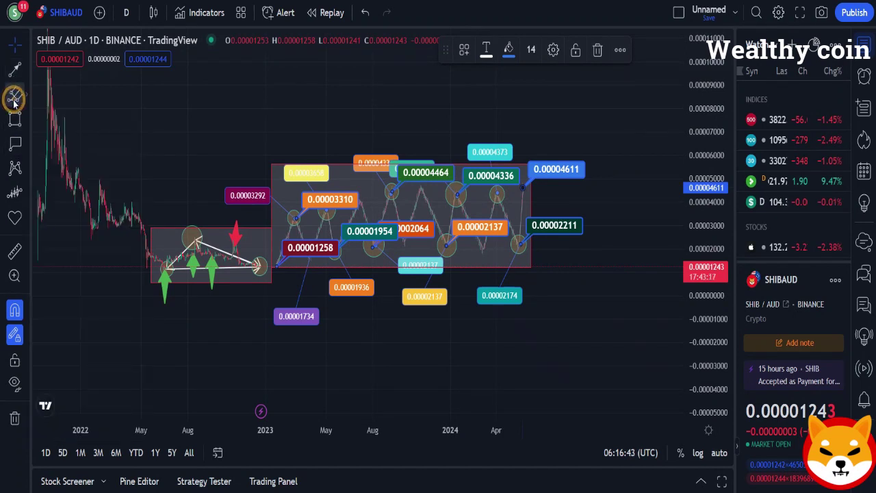
left_click(61, 238)
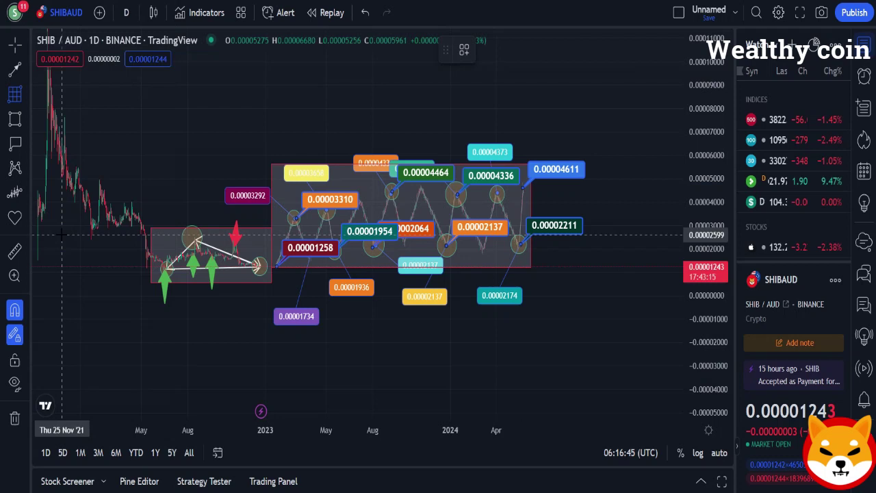
left_click(146, 140)
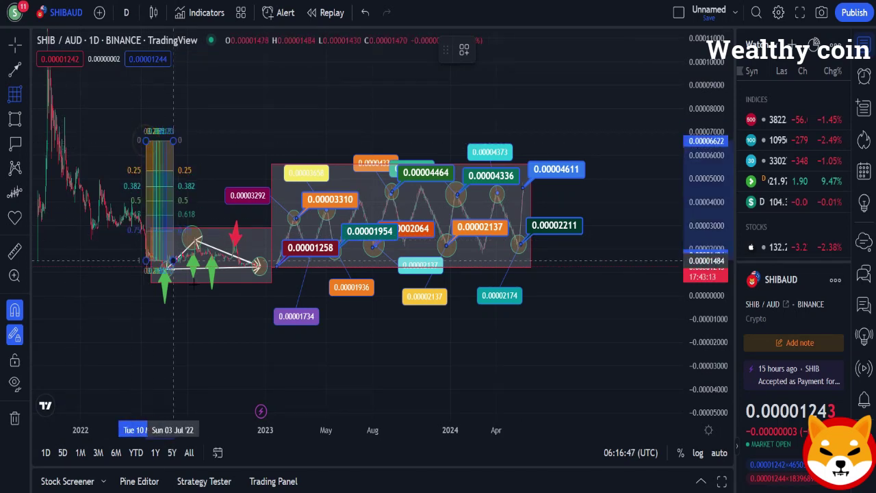
left_click(605, 324)
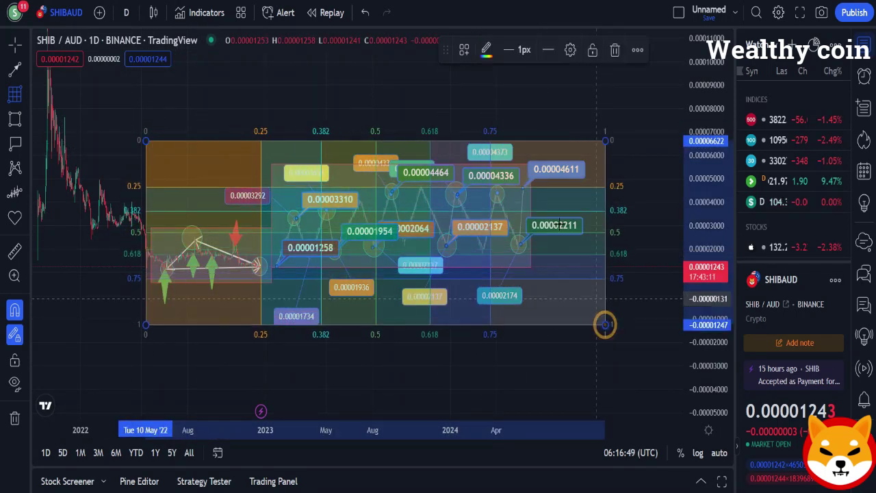
left_click(16, 147)
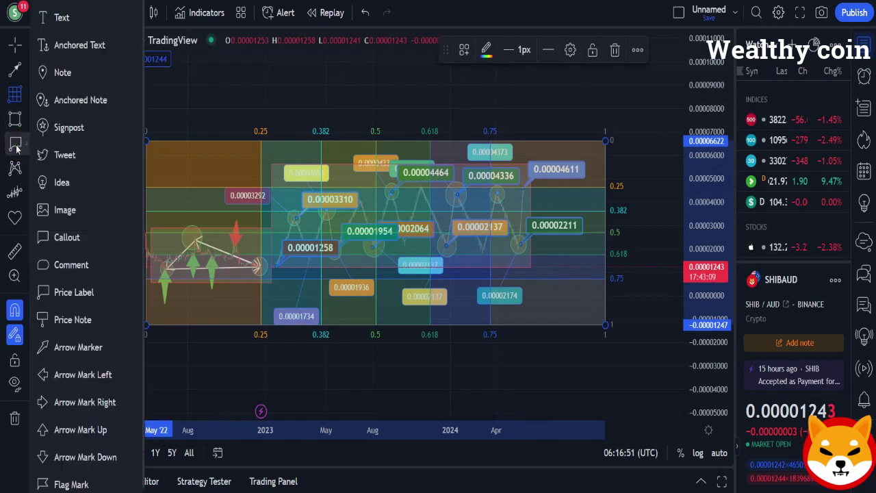
Step: Draw arrow markers toward the zigzag peaks and the 0.00002211 and 0.00002137 lows
left_click(67, 347)
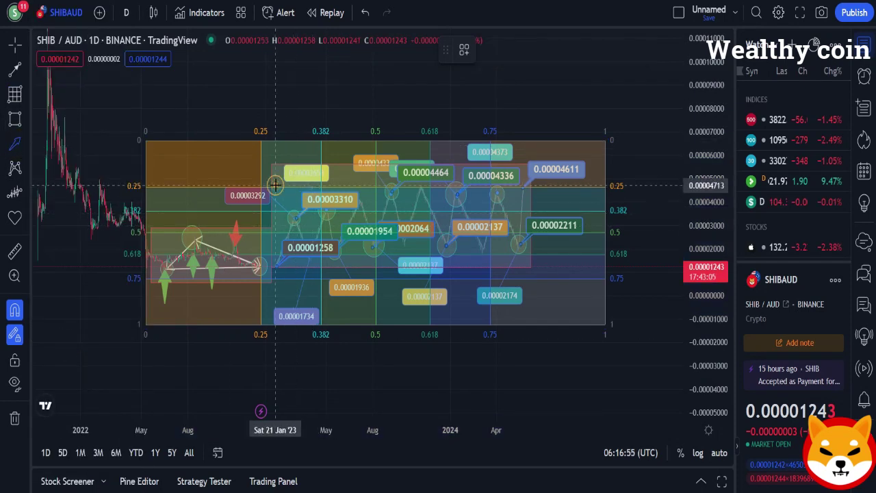
left_click_drag(275, 185, 288, 216)
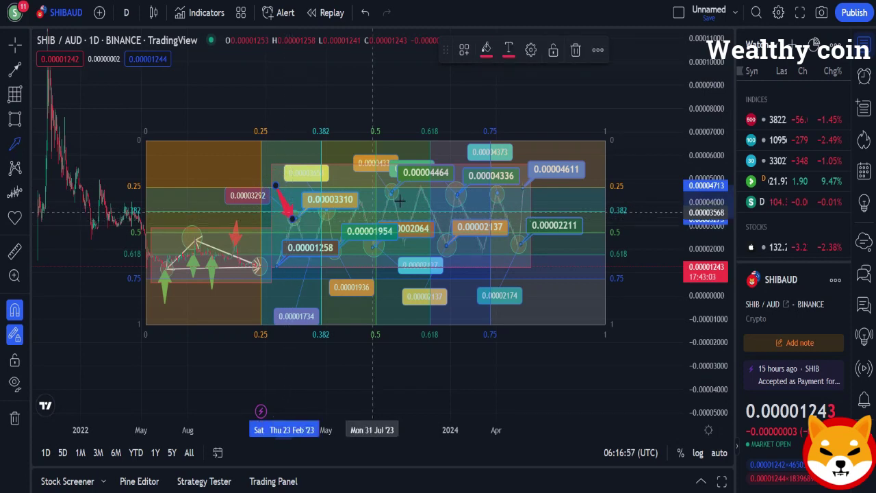
mouse_move(340, 165)
left_mouse_down()
mouse_move(387, 197)
mouse_move(432, 206)
mouse_move(449, 196)
left_mouse_up()
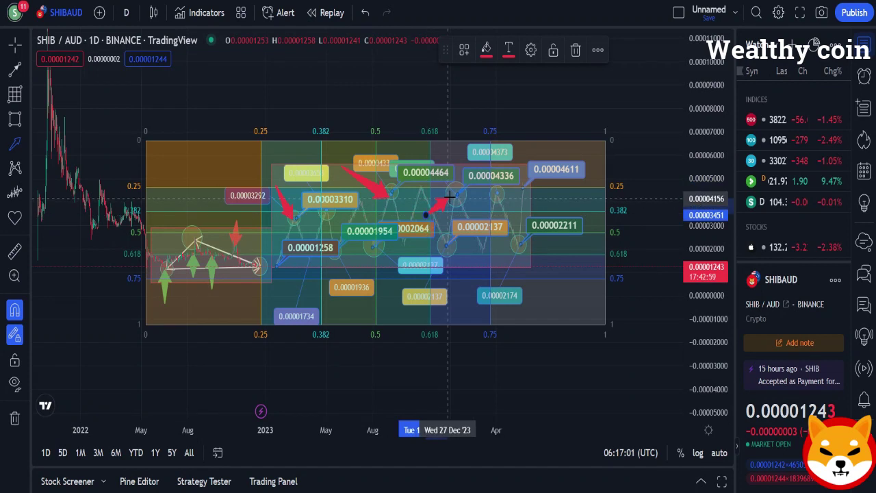
left_click_drag(530, 209, 500, 195)
left_click_drag(536, 281, 519, 245)
left_click_drag(464, 293, 448, 251)
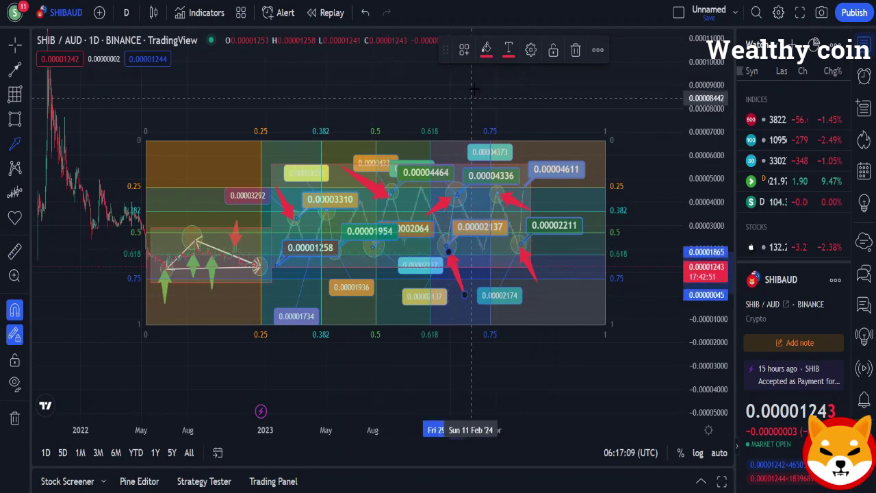
Step: Turn the two arrows pointing at the lows green
left_click(485, 49)
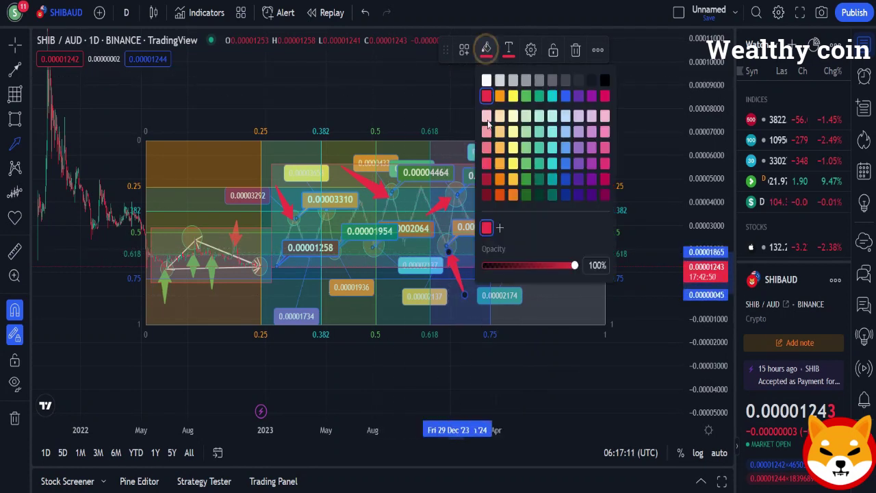
left_click(525, 96)
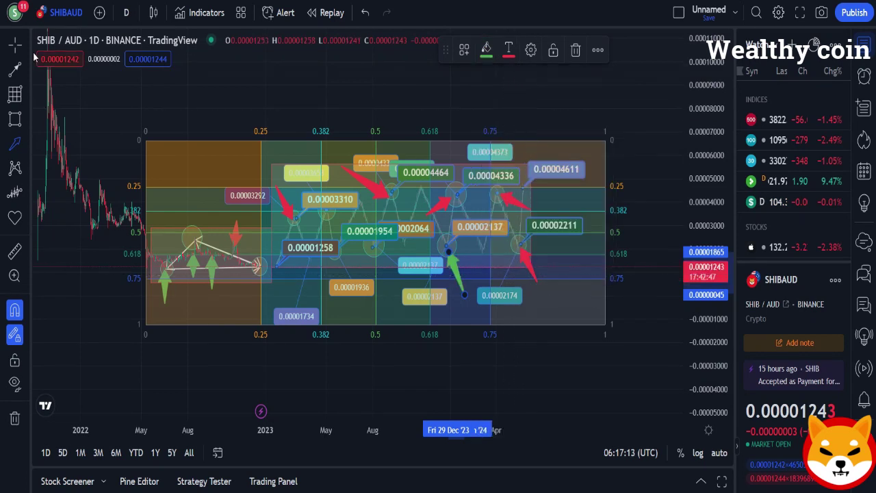
left_click(485, 49)
left_click(526, 96)
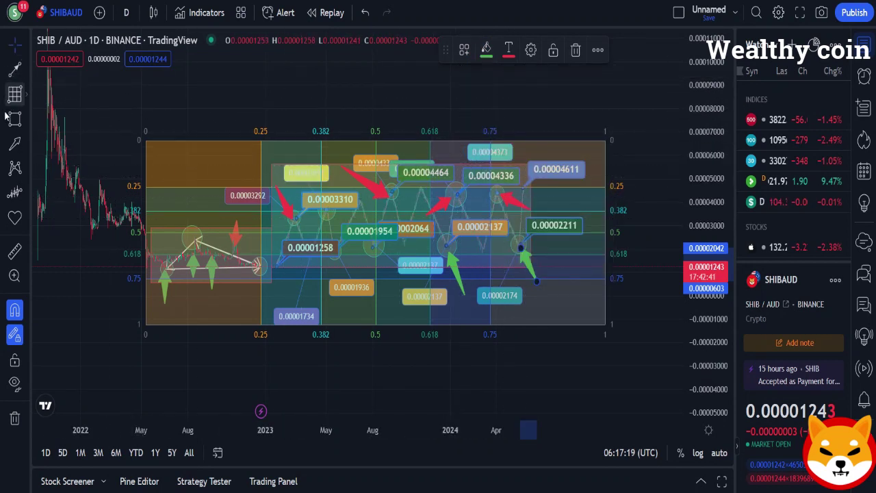
Step: Place four more green arrows under the lows, including one at 0.00001258
left_click(12, 140)
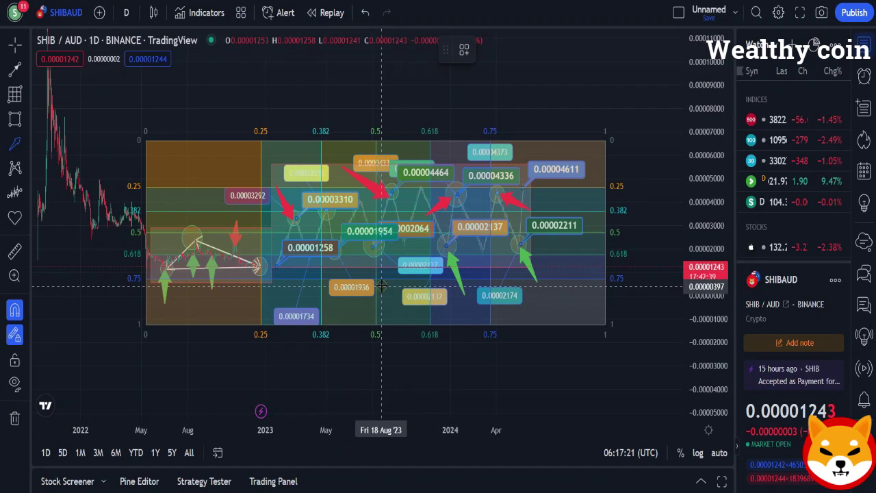
left_click(372, 247)
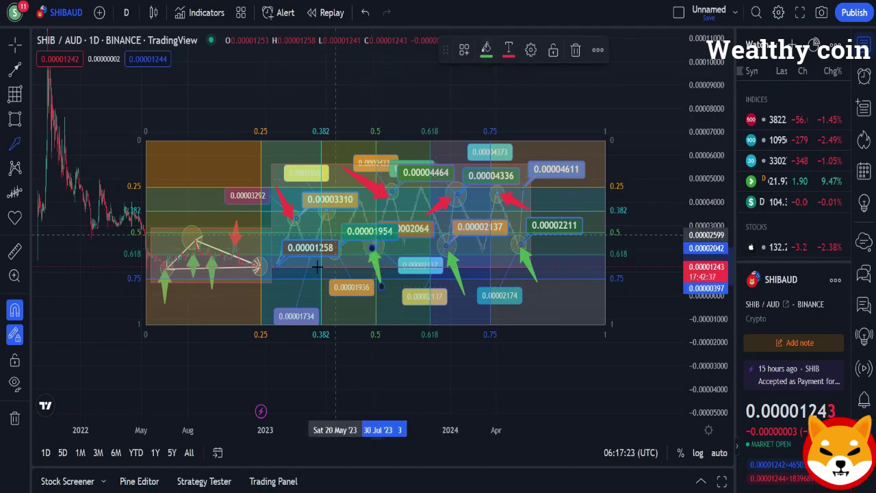
left_click(330, 292)
left_click(338, 253)
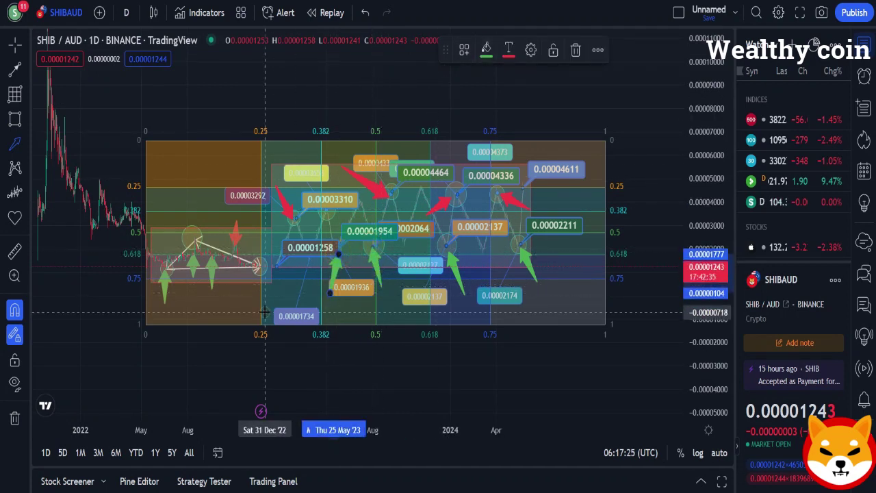
left_click(265, 313)
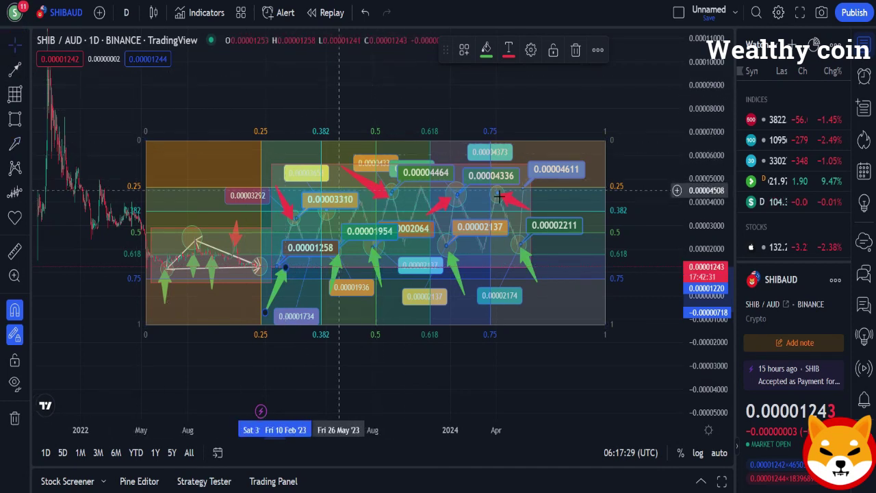
Step: Zoom out, compress the price scale and shift the chart to free space right of the Gann box
scroll(387, 199, "down", 1)
scroll(387, 198, "down", 1)
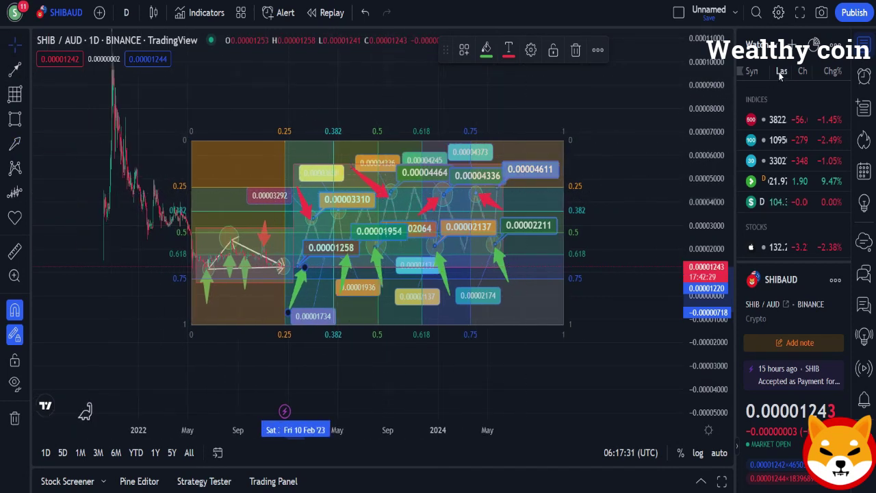
left_click_drag(697, 95, 698, 198)
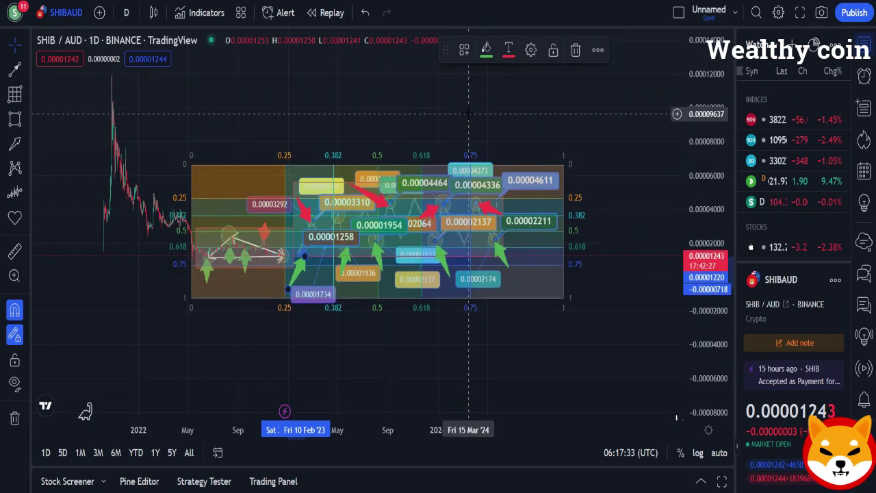
left_click_drag(424, 113, 277, 121)
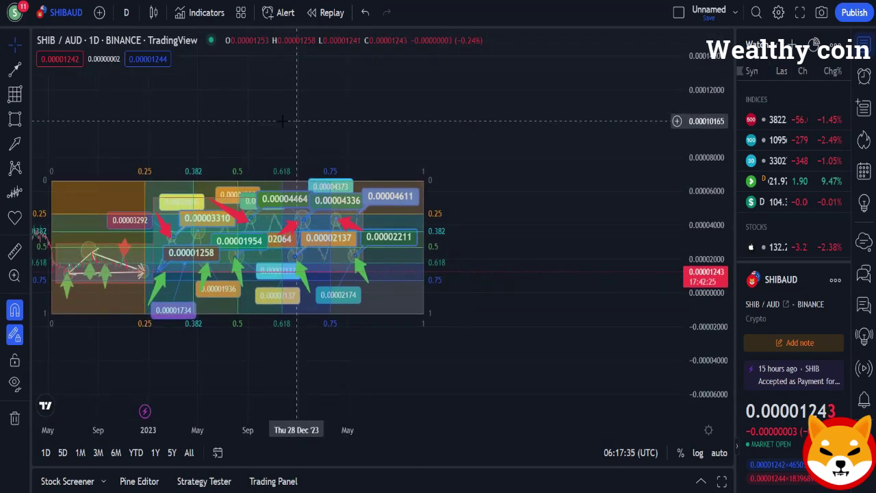
left_click(15, 196)
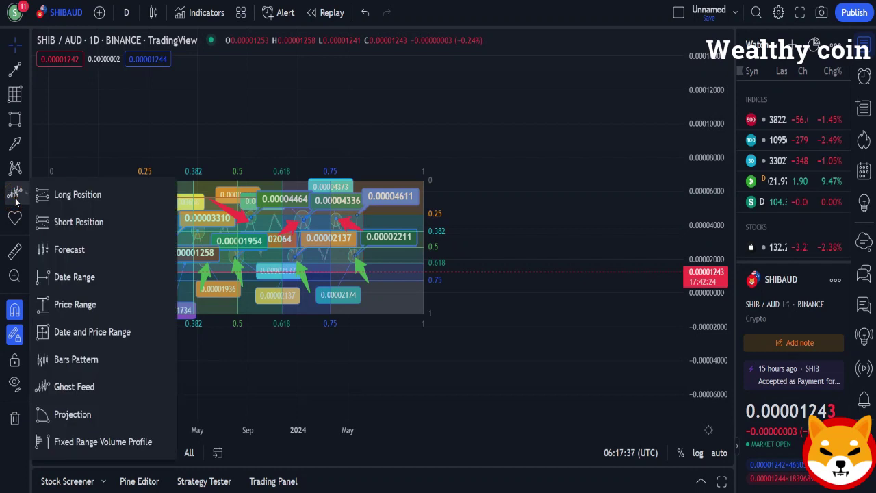
left_click(15, 120)
left_click(15, 120)
left_click(62, 283)
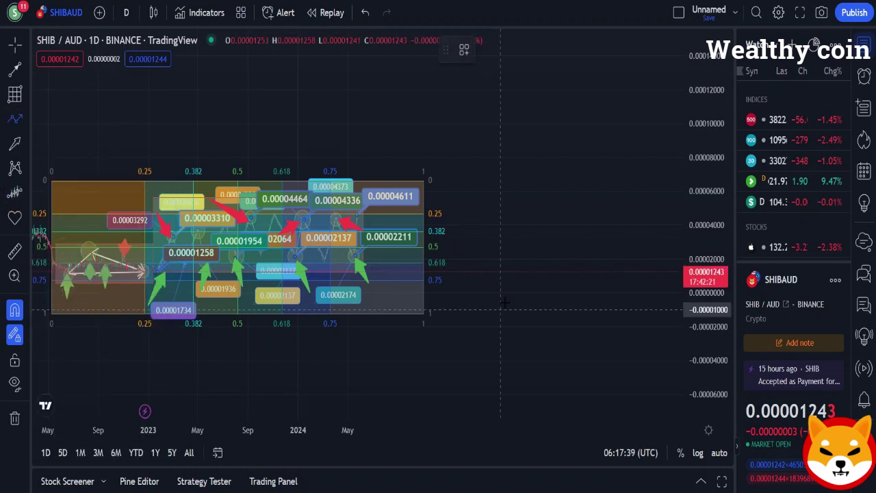
Step: Draw the first rising swings of a zigzag path right of the Gann box
left_click(439, 311)
left_click(461, 218)
left_click(487, 283)
left_click(504, 187)
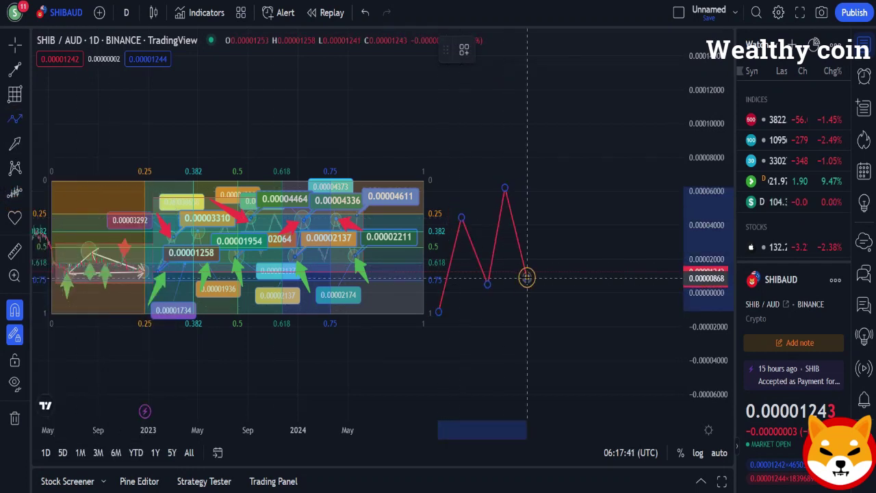
left_click(527, 278)
left_click(534, 186)
left_click(563, 273)
left_click(580, 168)
Step: Extend the zigzag up to a top near 0.00012 and colour it white
left_click(608, 277)
left_click(610, 159)
left_click(637, 251)
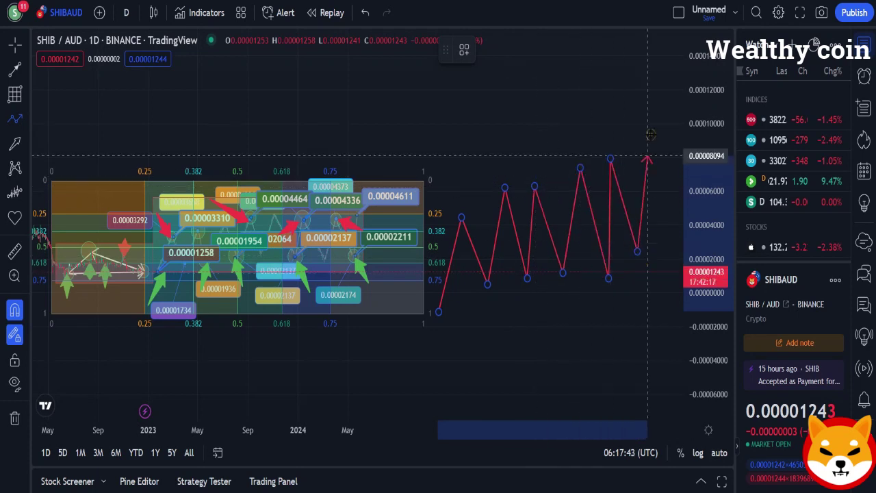
left_click(651, 135)
left_click(664, 228)
double_click(673, 90)
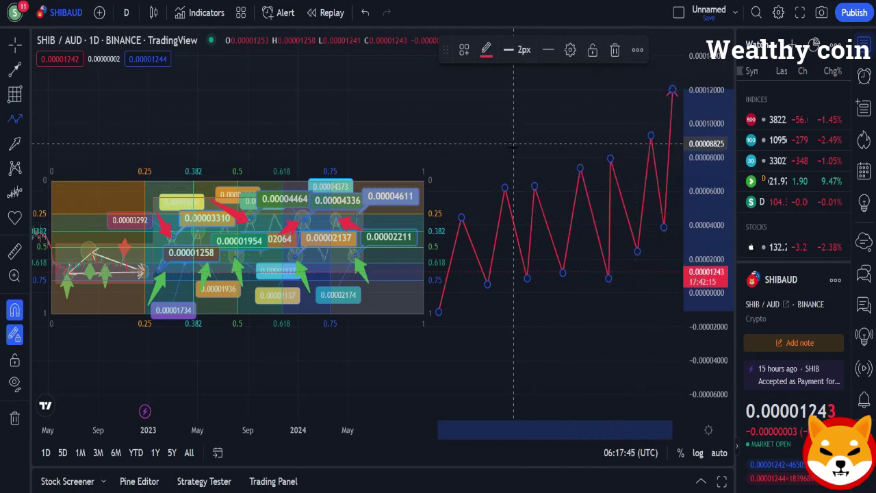
left_click(487, 50)
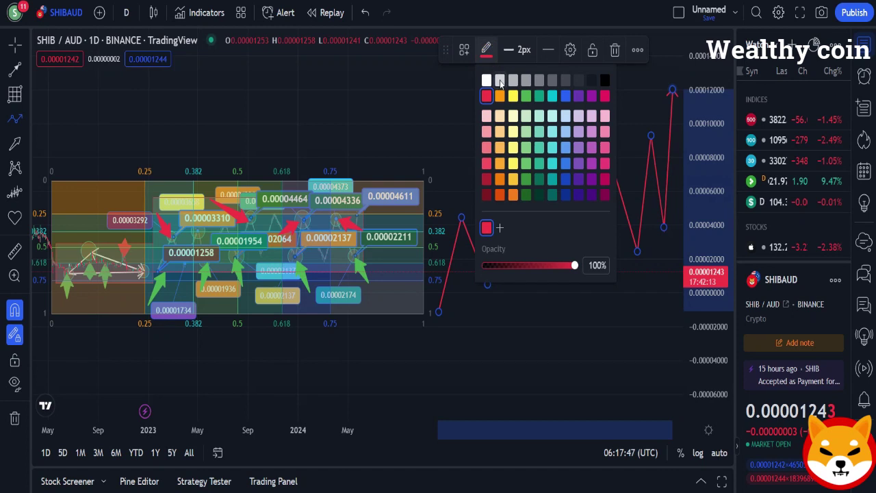
left_click(500, 82)
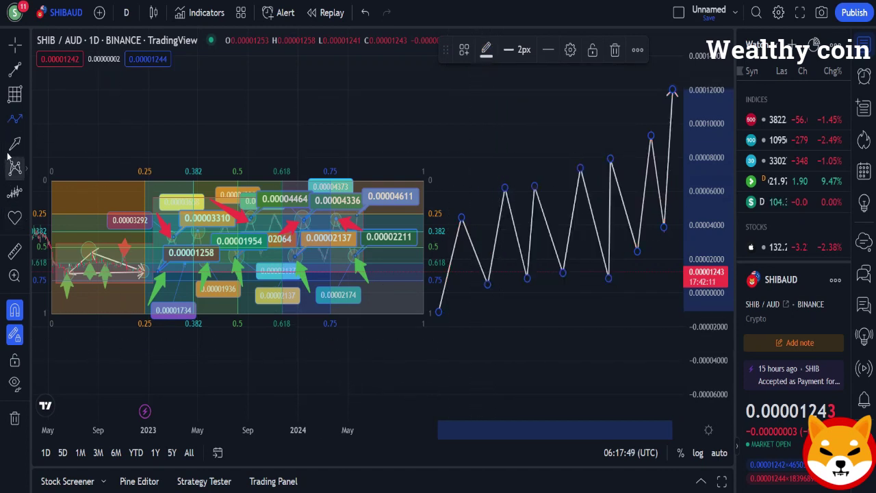
Step: Start a second zigzag path just below the white one with alternating highs and lows
left_click(451, 317)
left_click(462, 264)
left_click(509, 334)
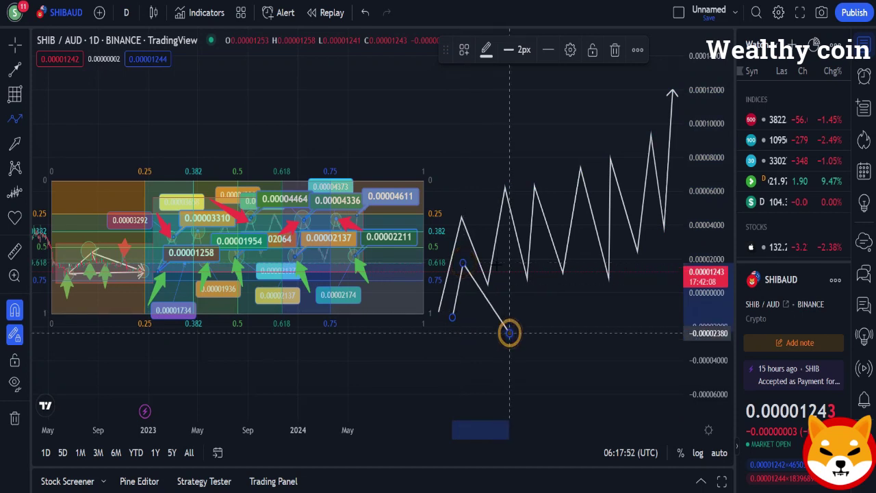
left_click(507, 239)
left_click(531, 327)
left_click(542, 240)
left_click(578, 335)
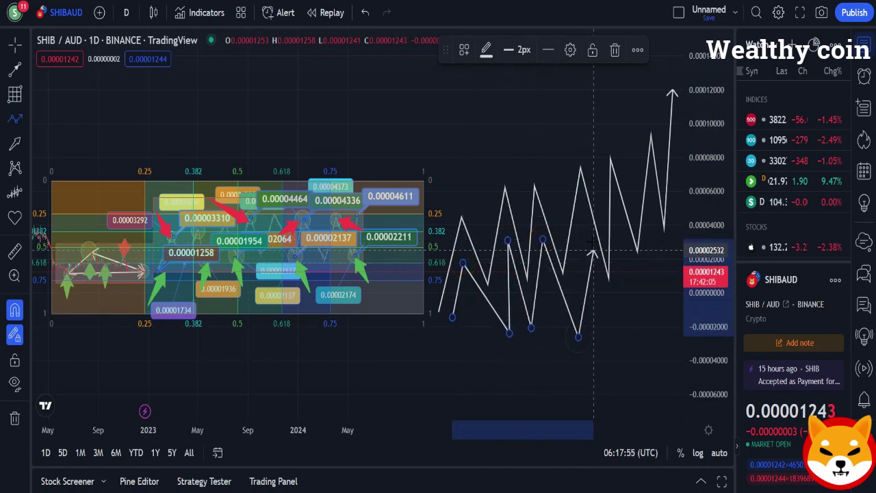
left_click(582, 226)
Step: Finish the second zigzag near 0.00008 and colour it orange
left_click(621, 318)
left_click(620, 240)
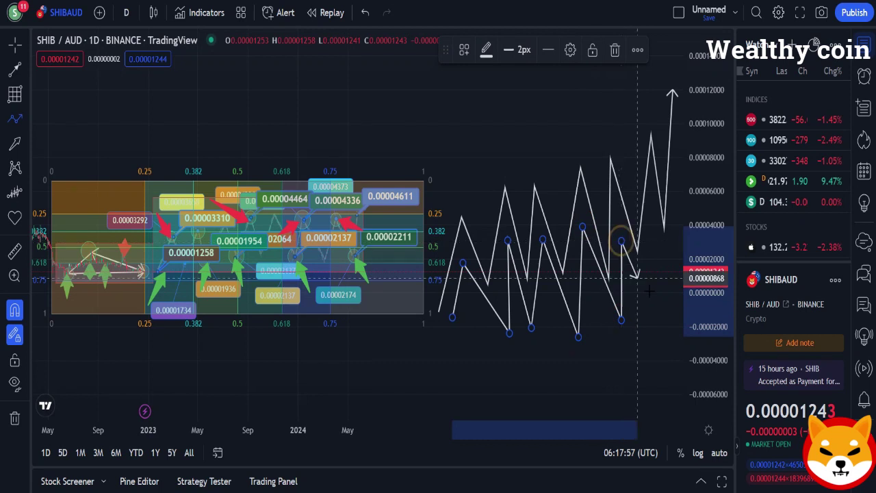
left_click(648, 292)
left_click(657, 227)
left_click(669, 272)
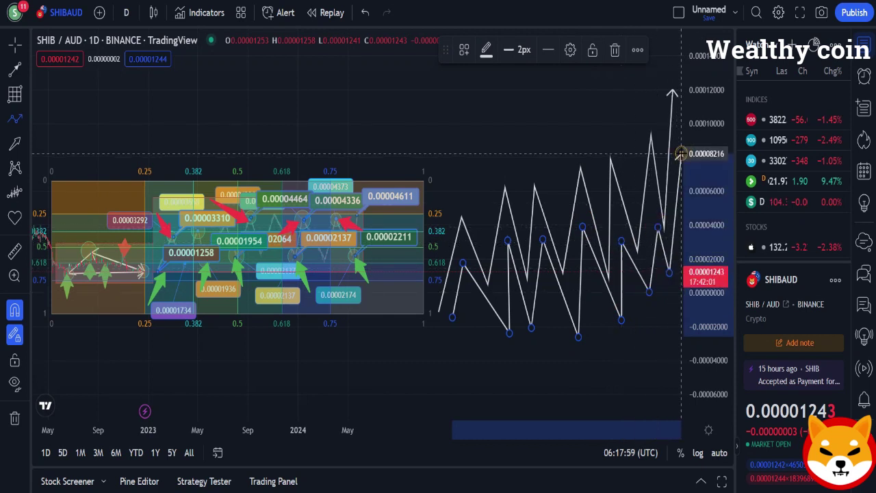
left_click(487, 50)
left_click(500, 97)
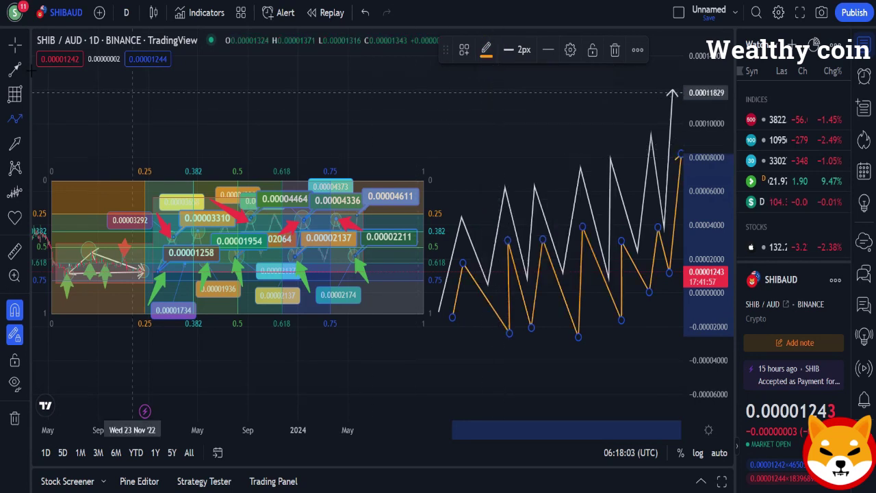
Step: Centre the projections and circle the white zigzag's first peak and the orange zigzag's lows
left_click_drag(319, 101, 263, 108)
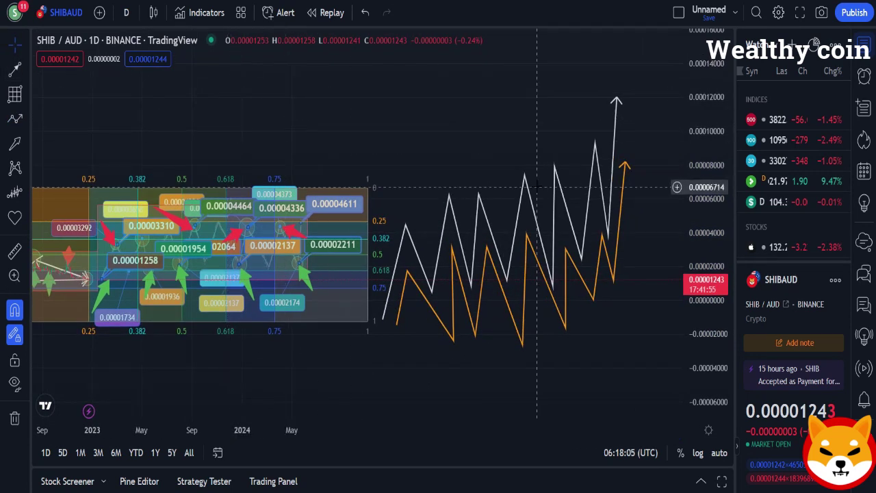
scroll(702, 101, "down", 2)
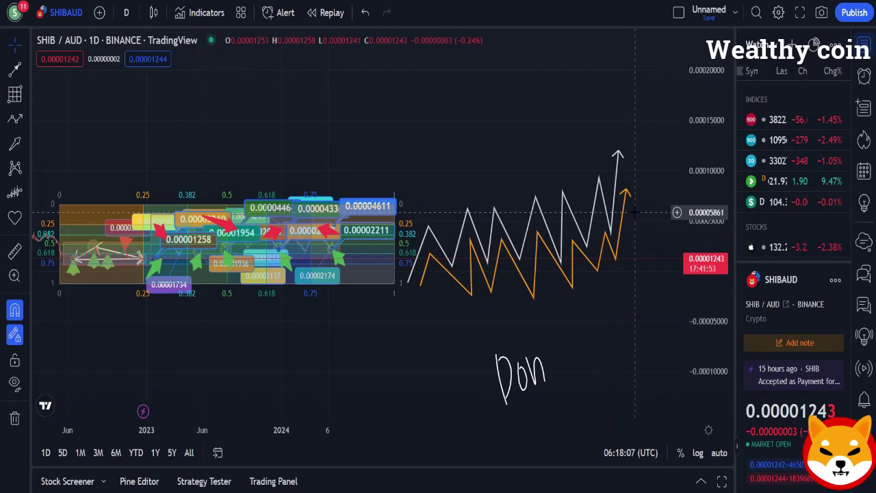
left_click_drag(468, 155, 433, 155)
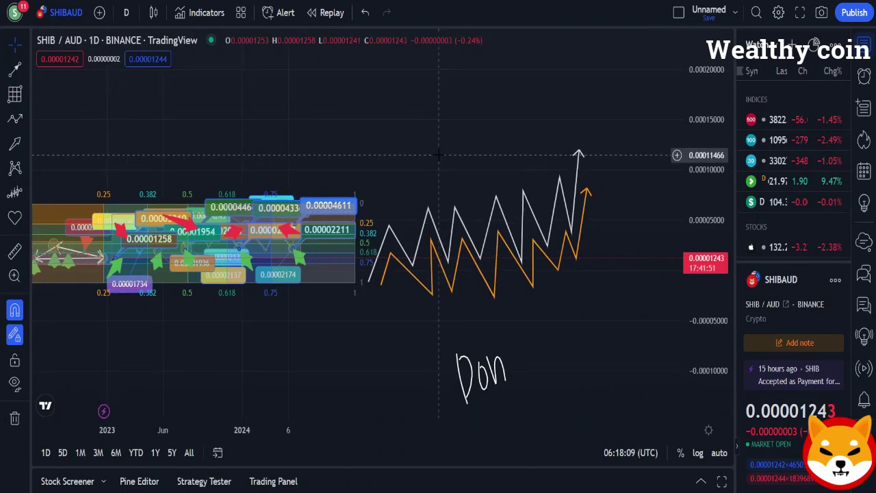
left_click(15, 120)
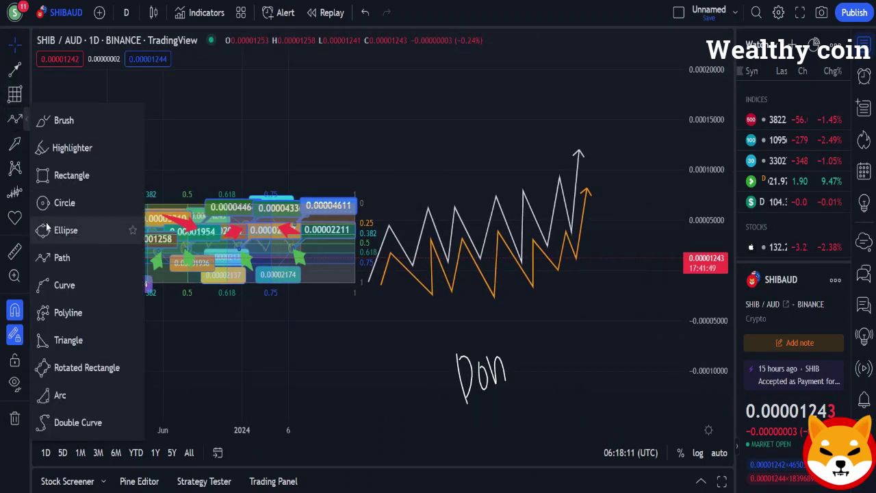
left_click(64, 202)
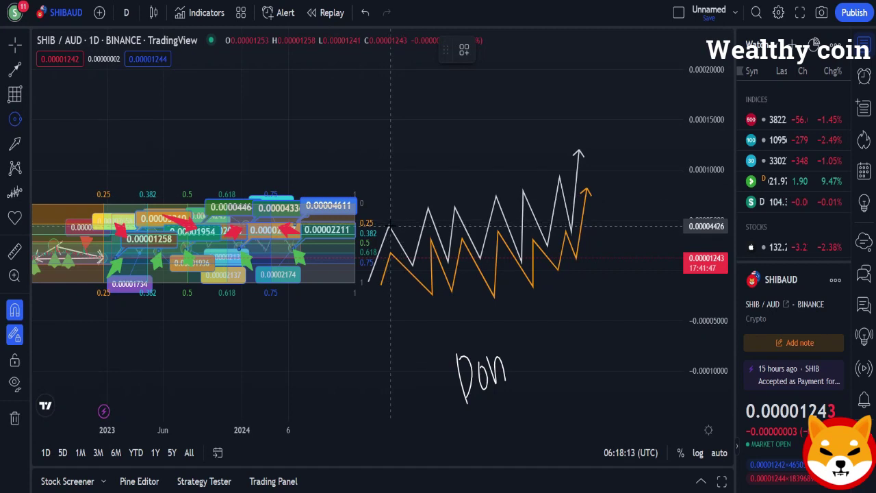
left_click(390, 225)
left_click(398, 243)
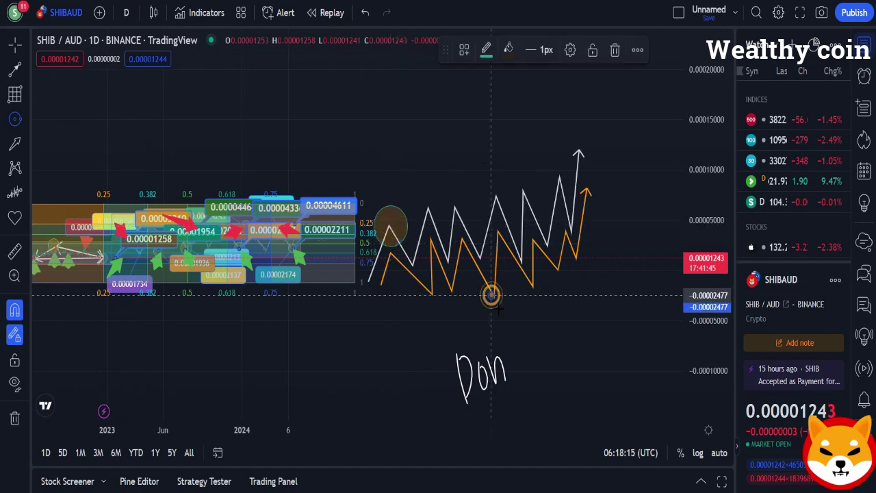
left_click(490, 294)
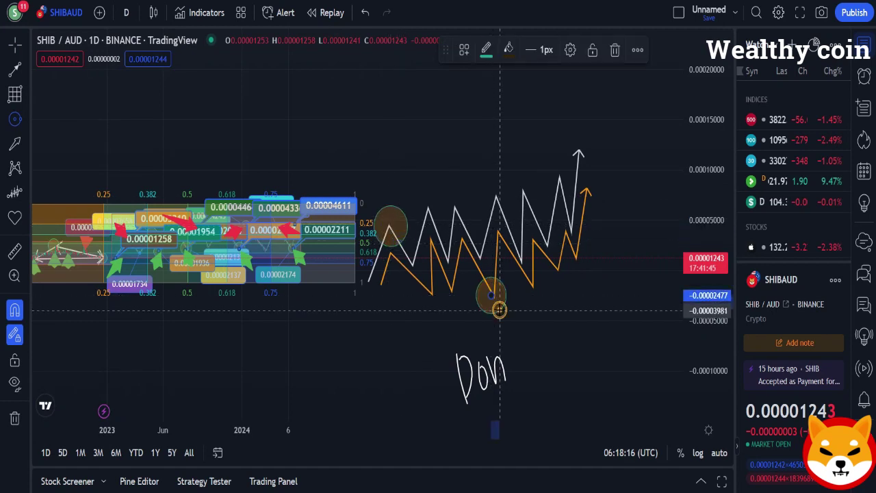
left_click(582, 275)
Step: Circle the white zigzag's highest peak near 0.00012 plus its second and third peaks
left_click(578, 152)
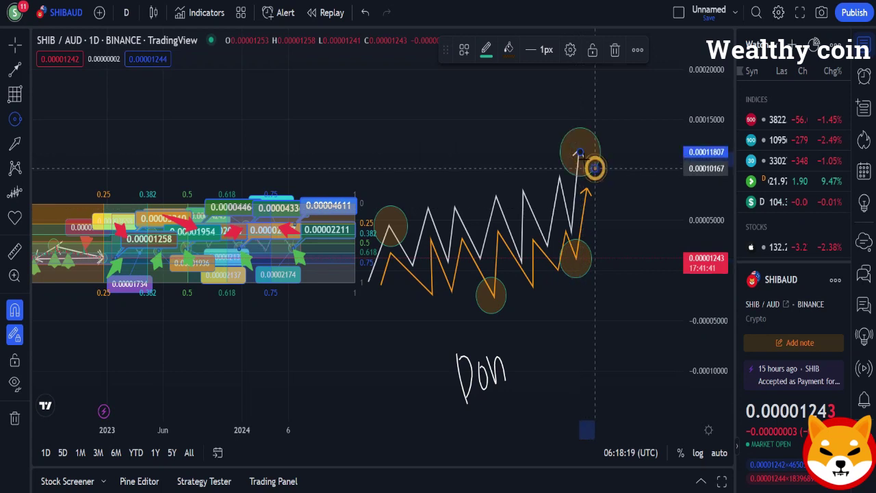
left_click(594, 168)
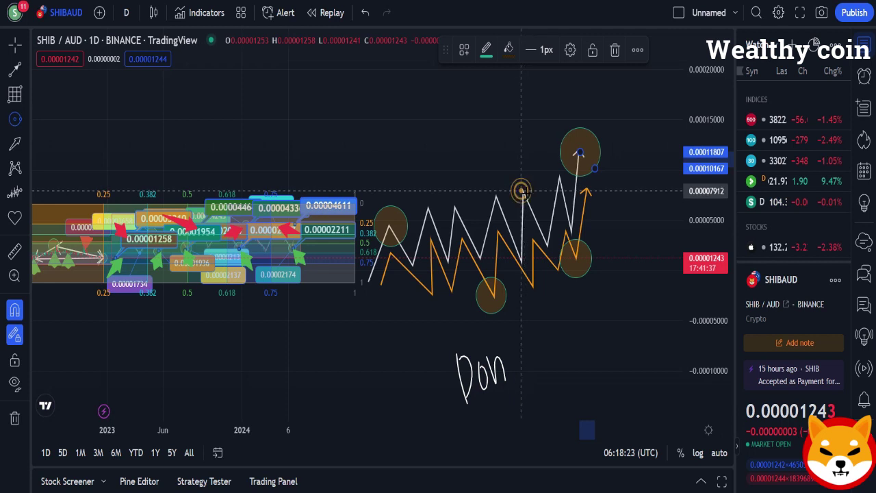
left_click(521, 191)
left_click(455, 206)
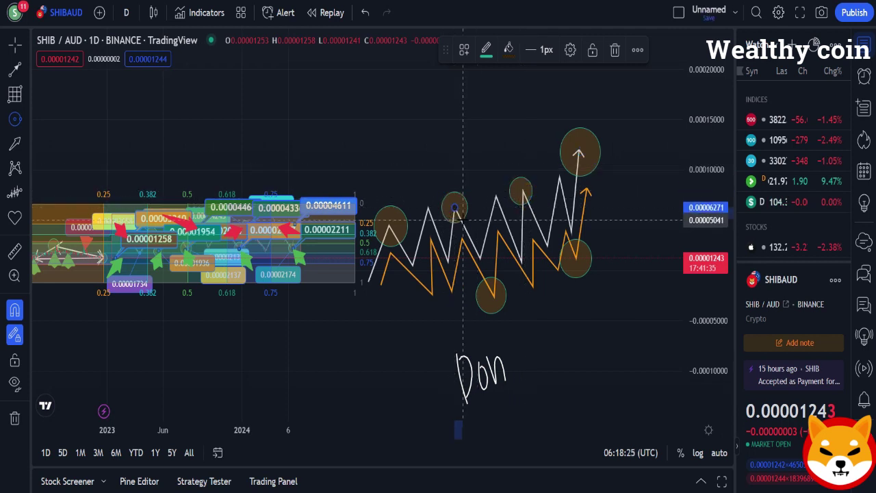
left_click(463, 221)
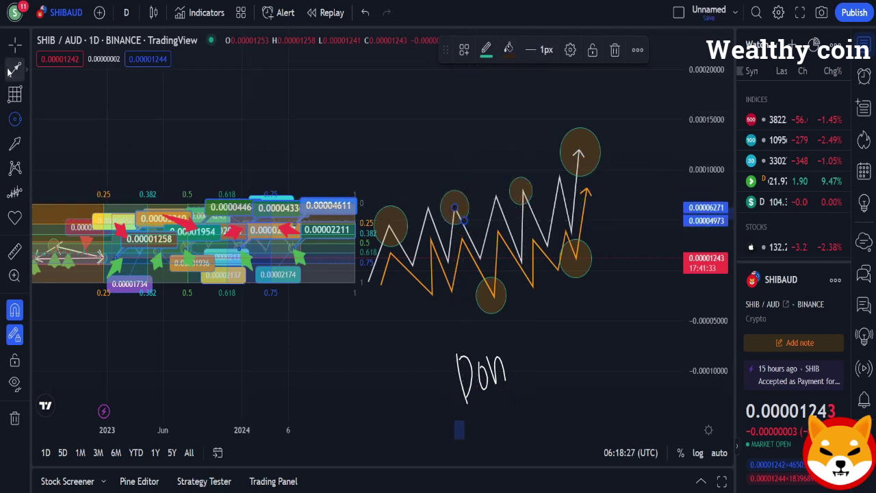
Step: Pick the Price Note tool from the annotation tools
left_click(16, 166)
left_click(15, 139)
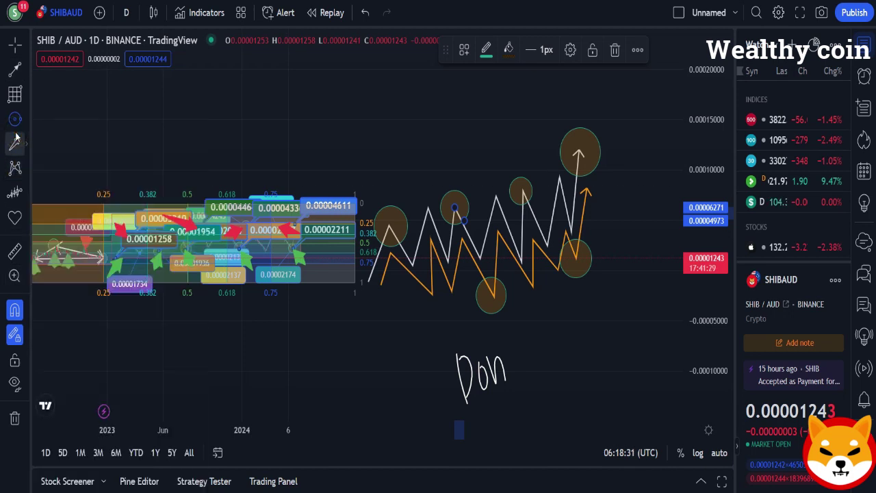
left_click(16, 139)
Step: Place price notes on the first two circled peaks, with labels above each circle
left_click(61, 317)
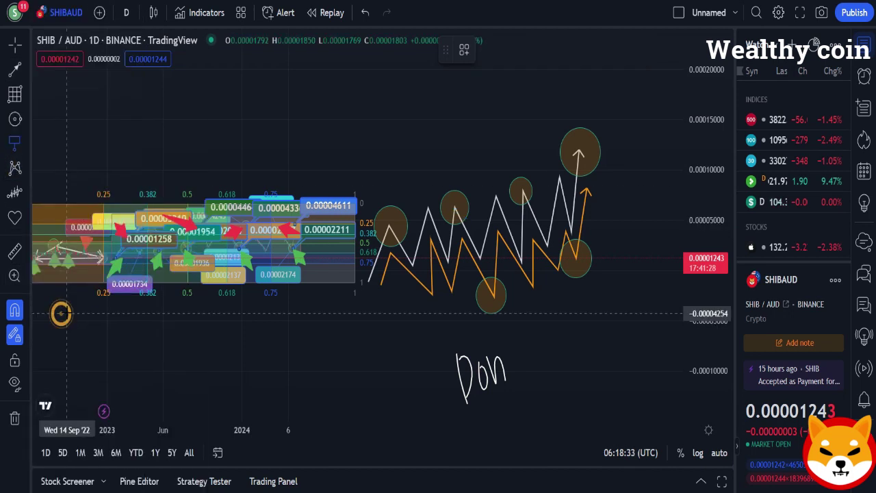
left_click(391, 226)
left_click(374, 158)
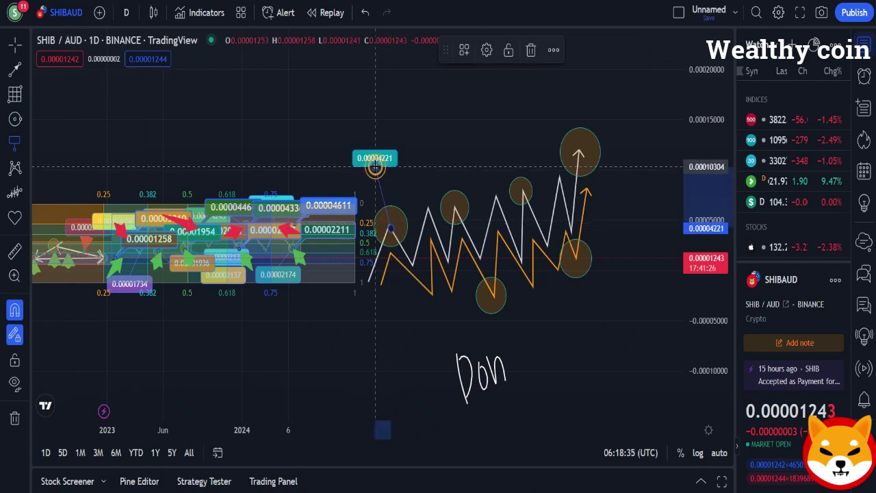
left_click(457, 209)
left_click(453, 149)
left_click(484, 55)
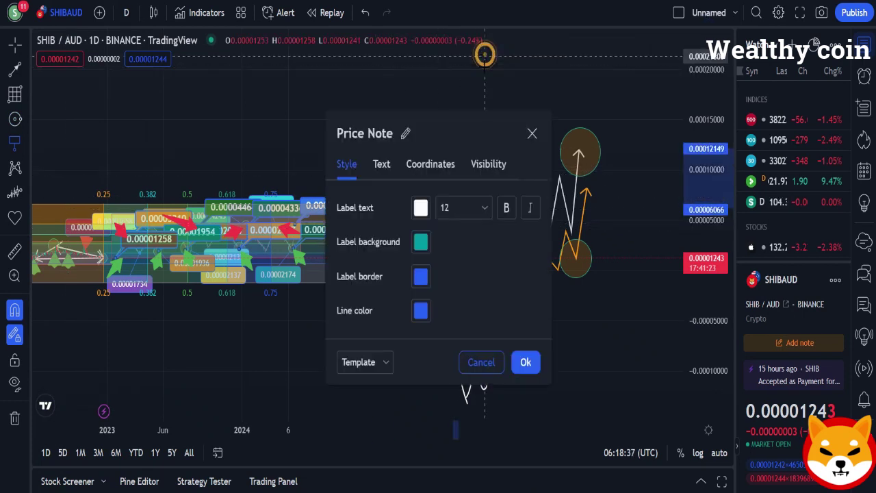
left_click(422, 242)
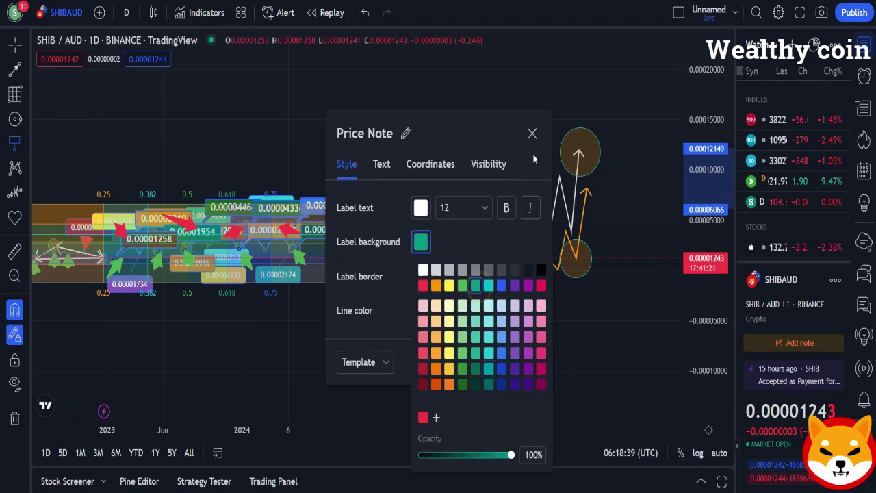
left_click(532, 134)
Step: Add price notes on the third peak with a light cyan label and the top circle with dark teal
left_click(527, 187)
left_click(515, 123)
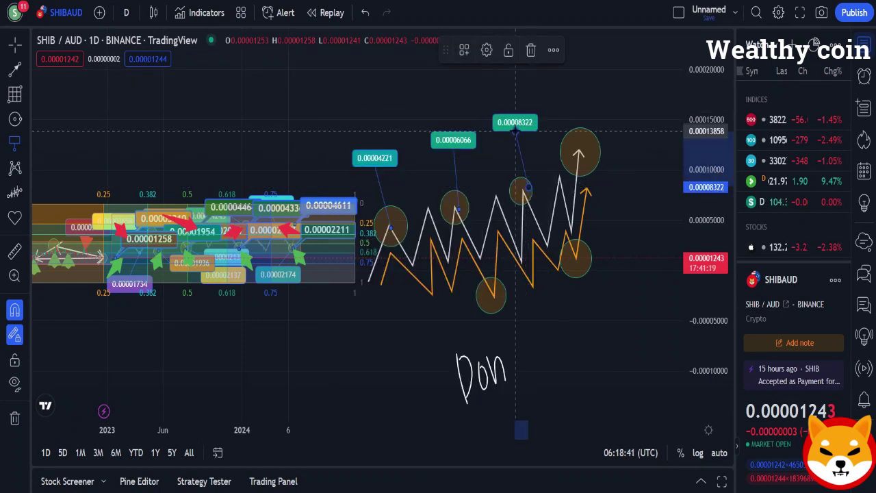
left_click(486, 51)
left_click(421, 241)
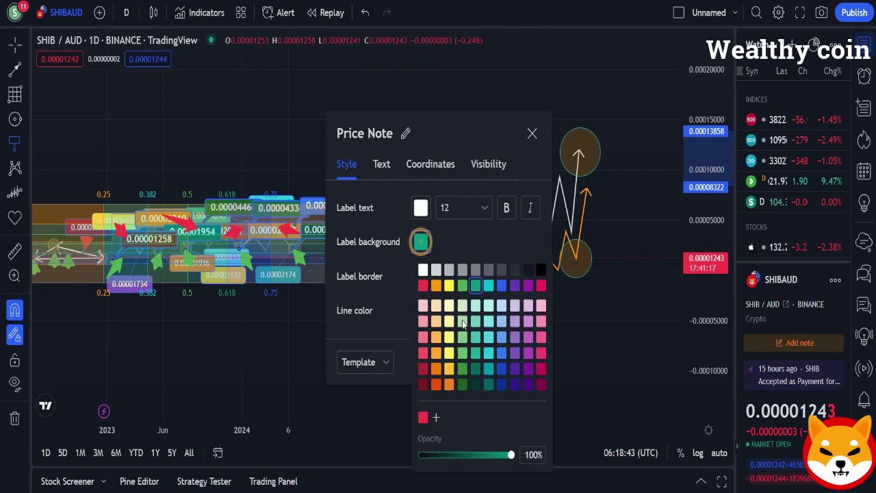
left_click(488, 342)
left_click(532, 133)
left_click(532, 134)
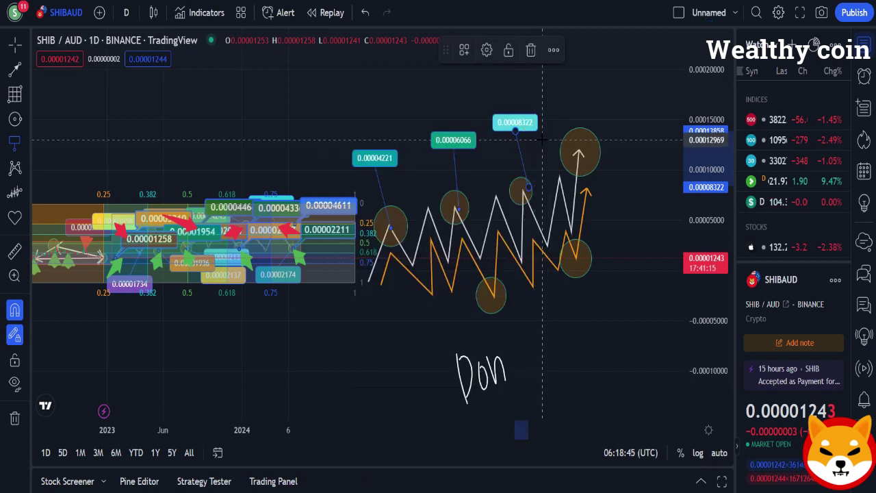
left_click_drag(578, 151, 595, 104)
left_click(485, 50)
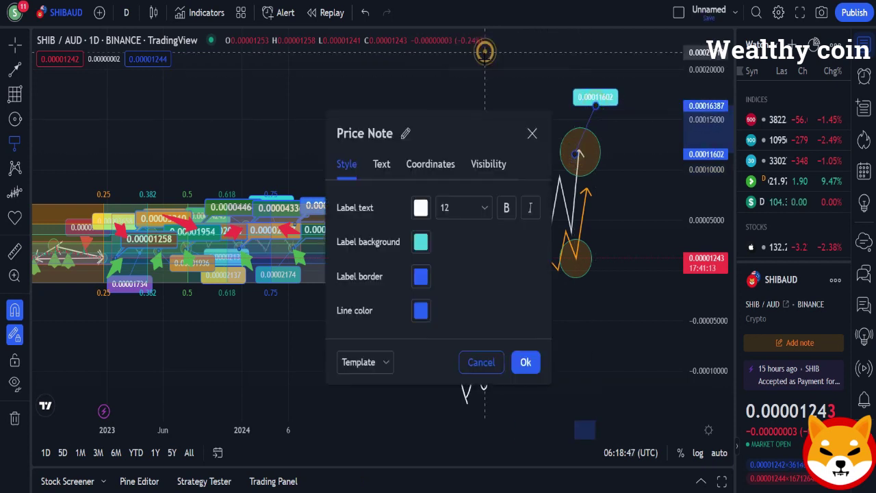
left_click(421, 241)
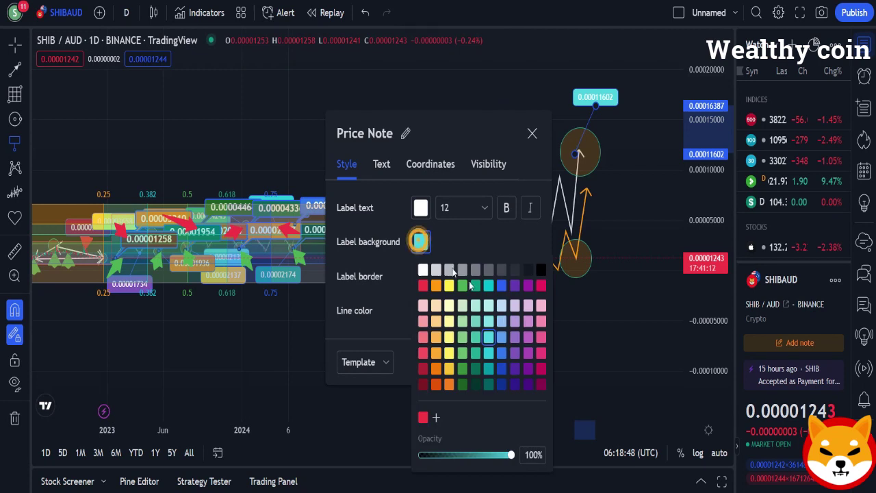
left_click(490, 385)
left_click(532, 132)
Step: Add a green-labelled note below the lower right circle and a blue-labelled note on the bottom trough
left_click_drag(578, 260, 602, 330)
left_click(486, 51)
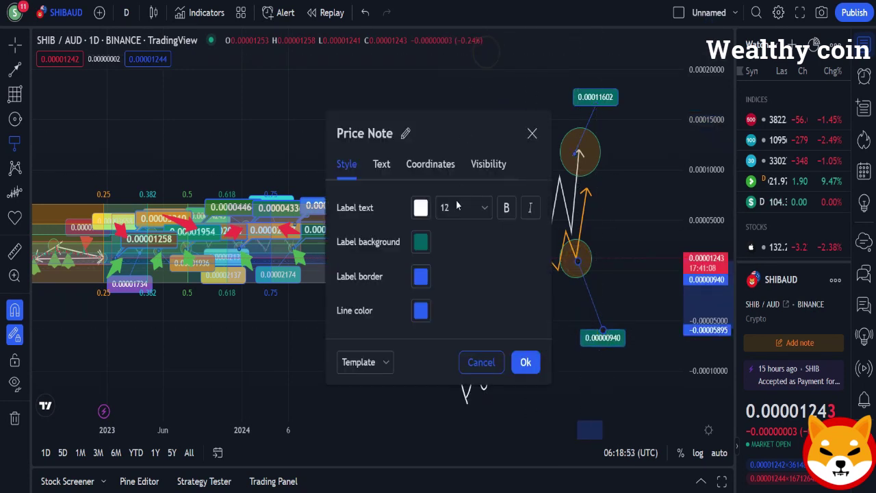
left_click(422, 240)
left_click(461, 369)
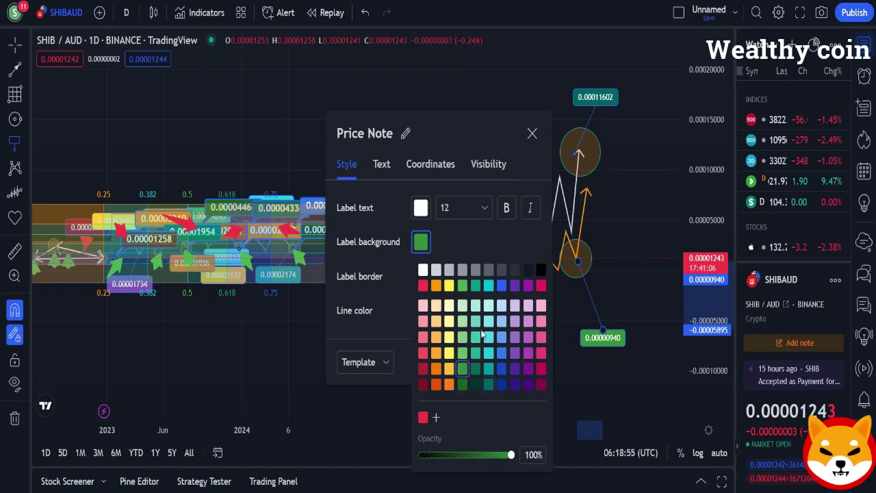
left_click(532, 132)
left_click(490, 295)
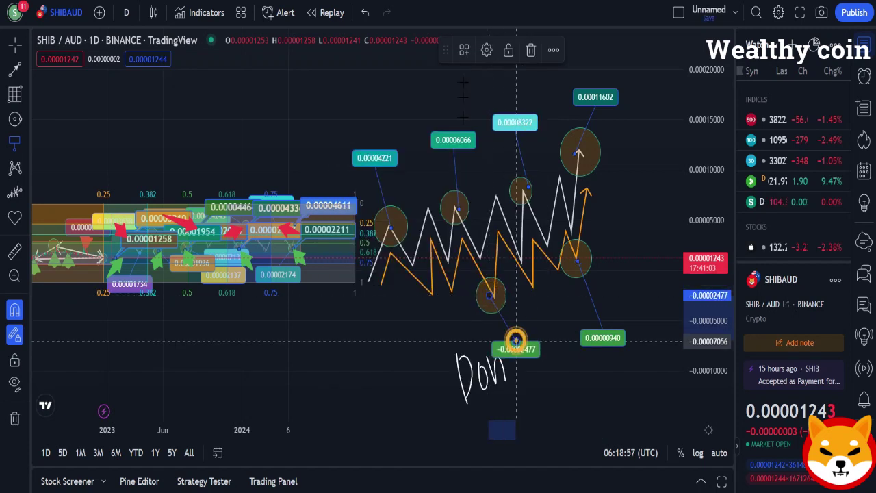
left_click(481, 45)
left_click(422, 243)
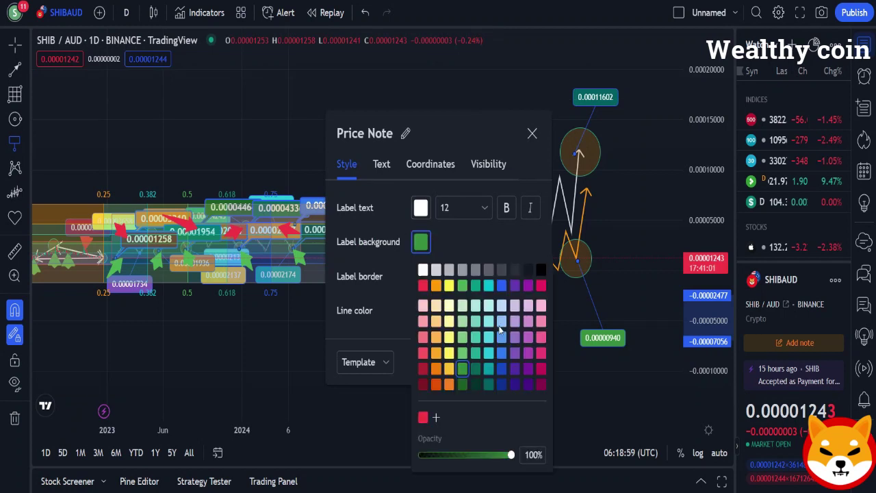
left_click(531, 131)
left_click(531, 131)
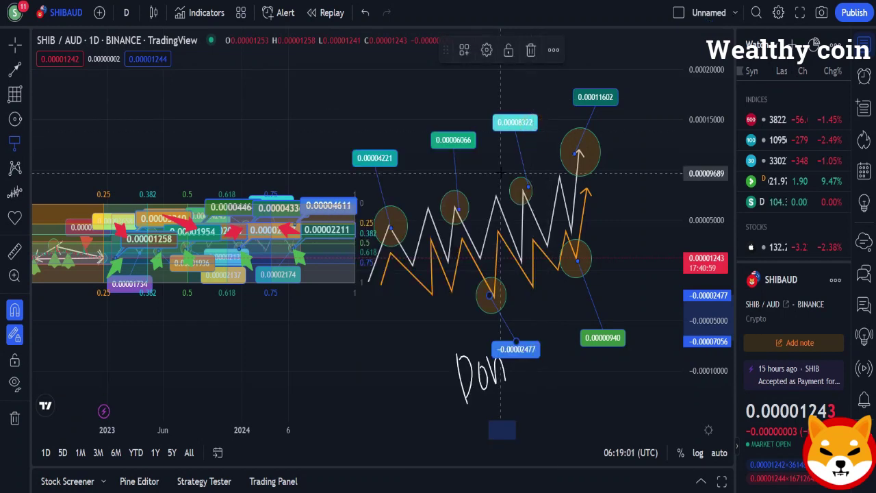
Step: Tag the zigzag's starting low at -0.00002135 and add a yellow-labelled note beside the zigzag
left_click(431, 293)
left_click(387, 353)
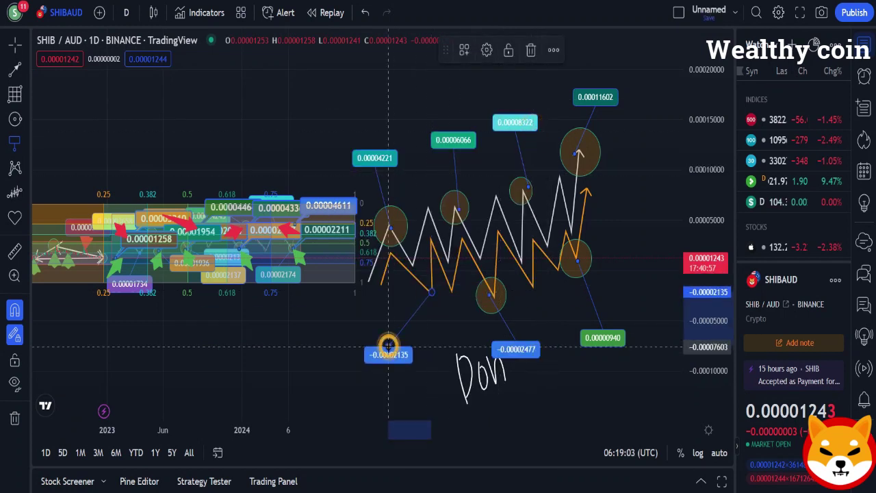
left_click(484, 53)
left_click(486, 53)
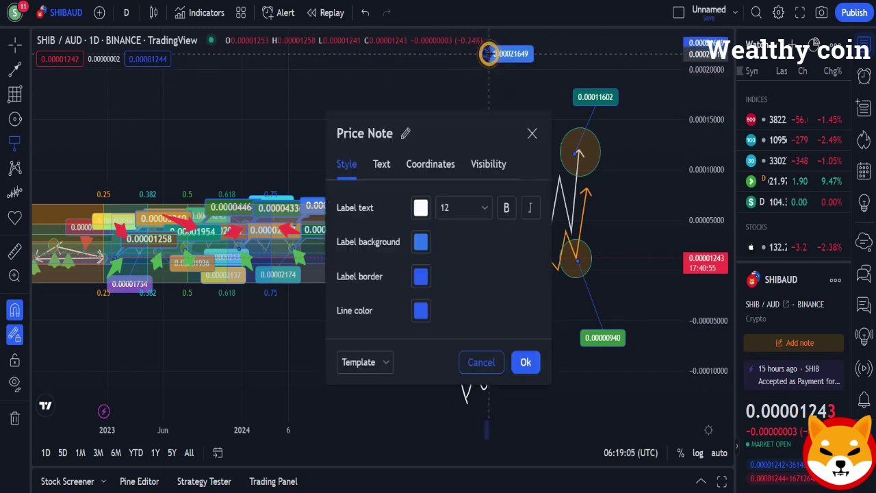
left_click(420, 250)
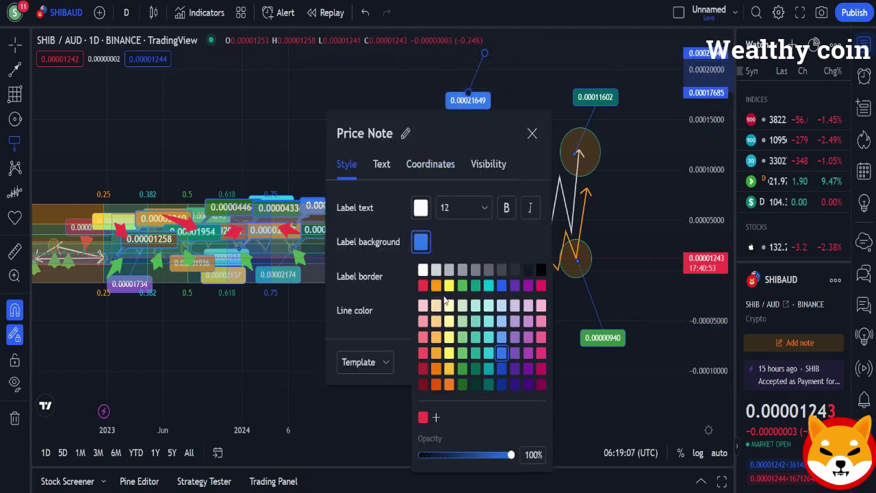
left_click(448, 285)
left_click(525, 361)
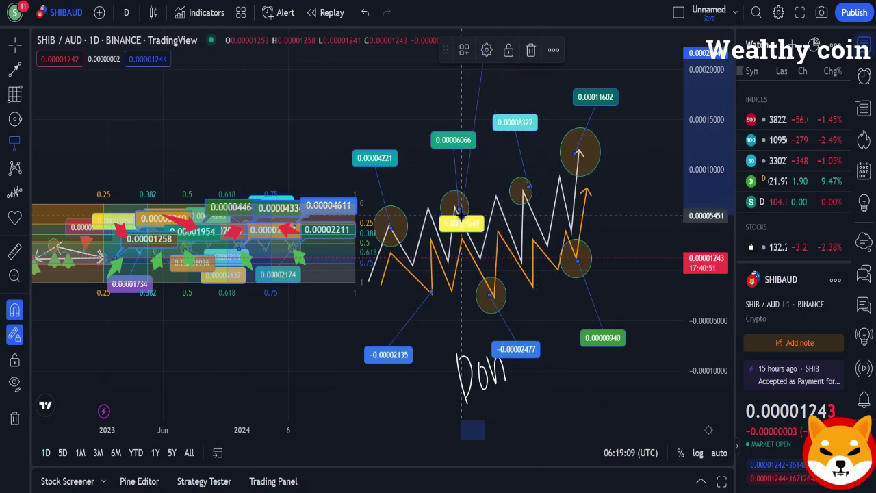
mouse_move(461, 216)
left_mouse_down()
mouse_move(447, 276)
mouse_move(414, 279)
left_mouse_up()
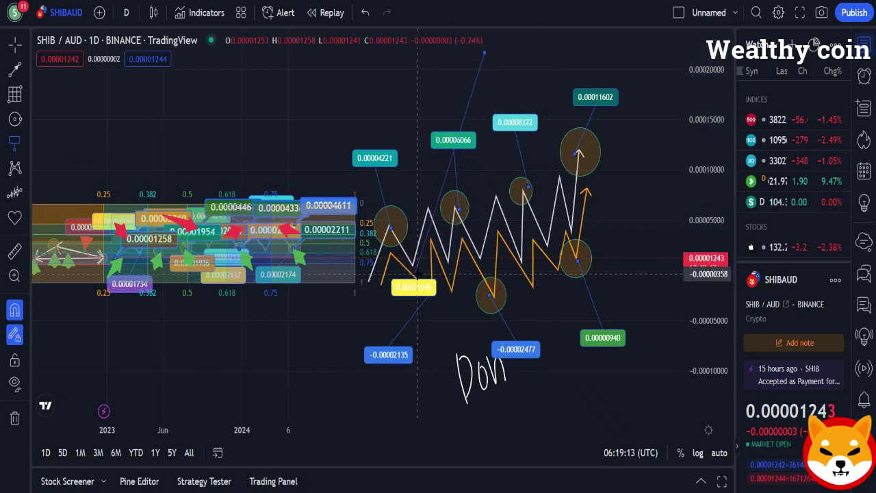
Step: Compress the price scale and draw a Gann box over the zigzag projections
scroll(419, 168, "down", 3)
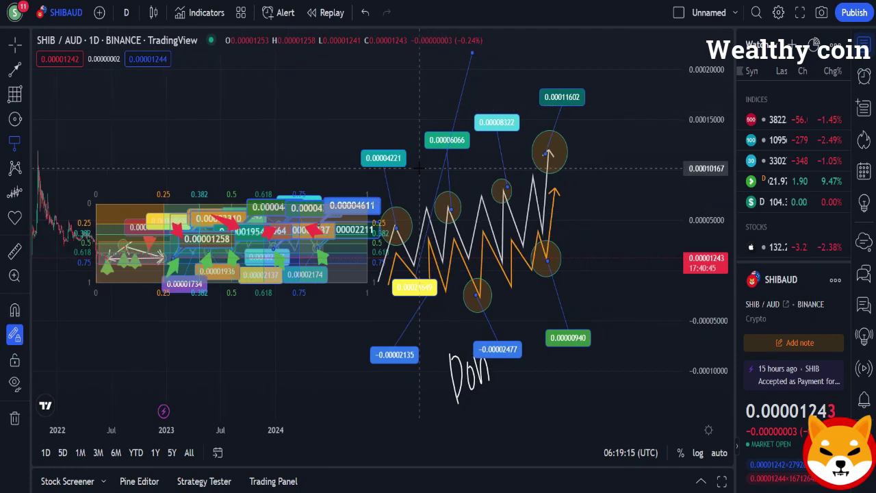
left_click_drag(698, 86, 698, 147)
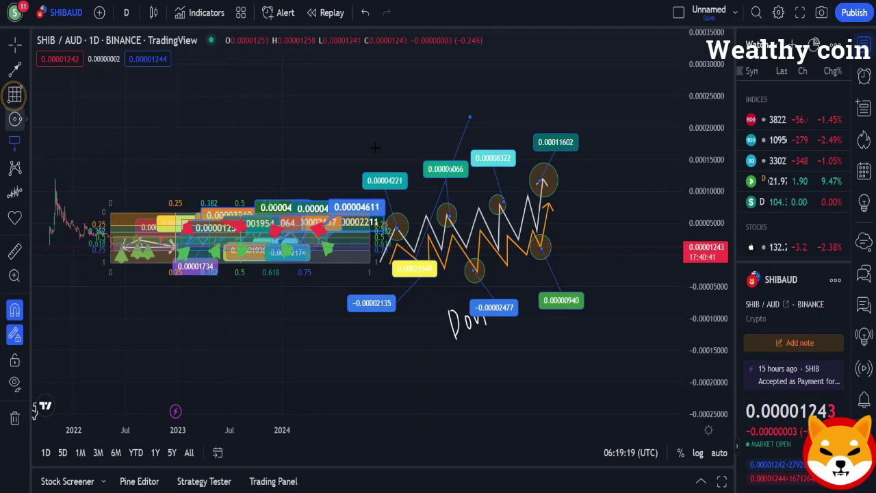
mouse_move(342, 106)
left_mouse_down()
mouse_move(373, 180)
mouse_move(490, 345)
mouse_move(611, 338)
mouse_move(598, 342)
left_mouse_up()
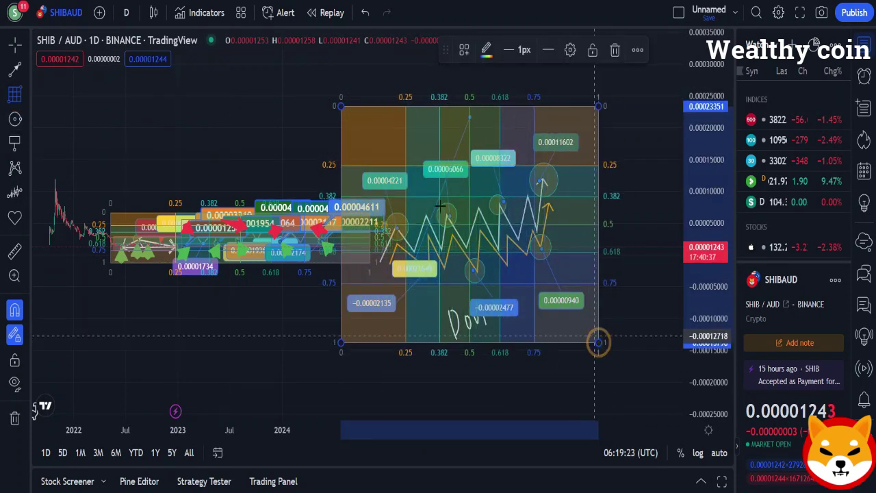
Step: Draw Fib Circles from two points on the left of the chart
left_click(16, 97)
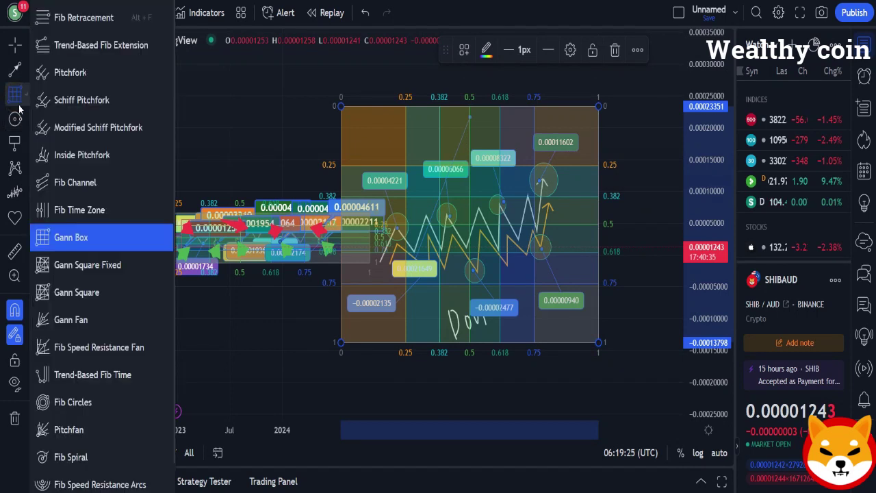
left_click(69, 402)
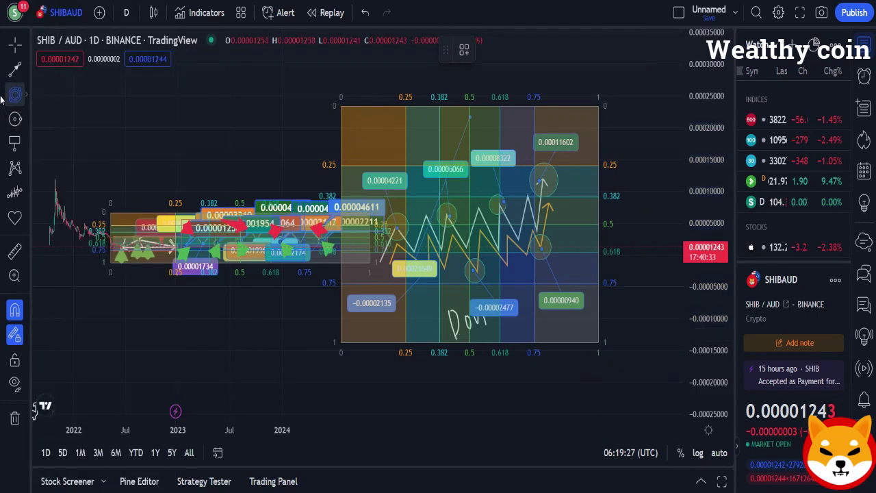
left_click(190, 225)
left_click(218, 256)
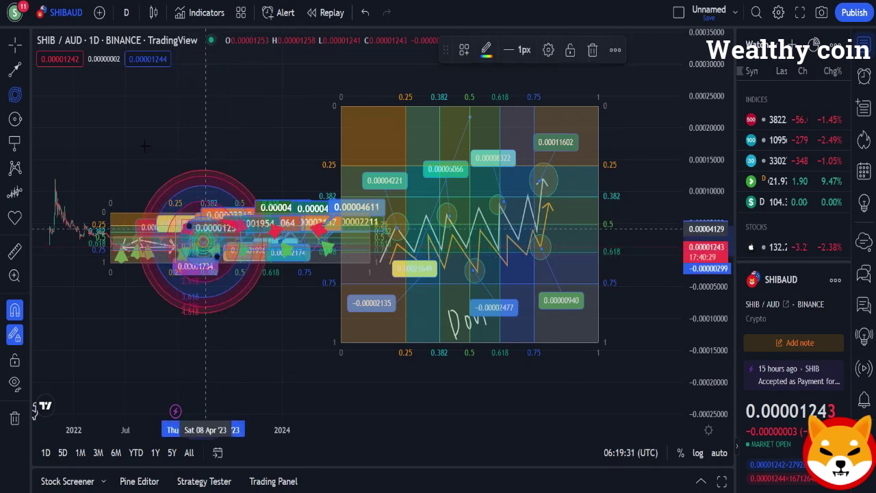
Step: Draw a Gann fan anchored at the low point and spreading up across the chart
left_click(12, 98)
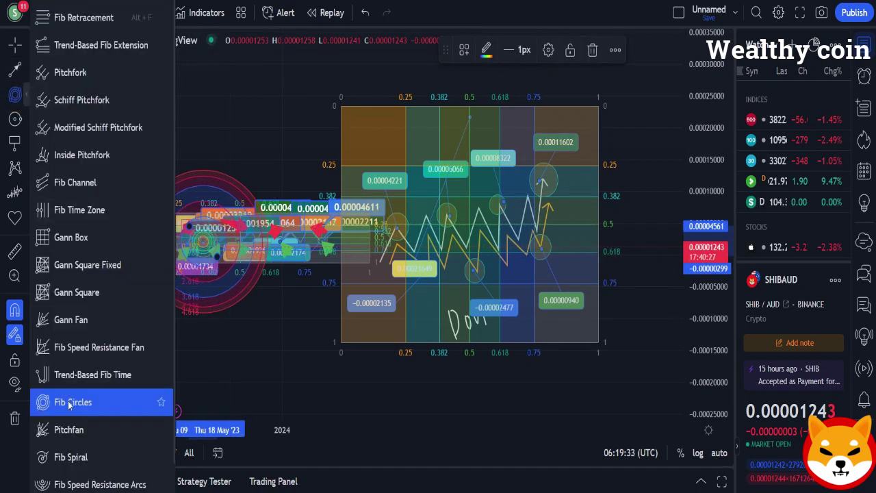
left_click(69, 317)
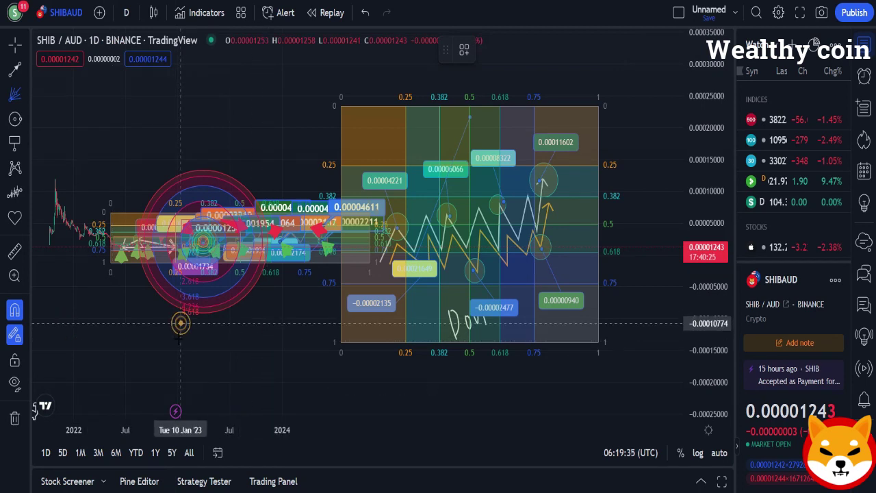
left_click(180, 323)
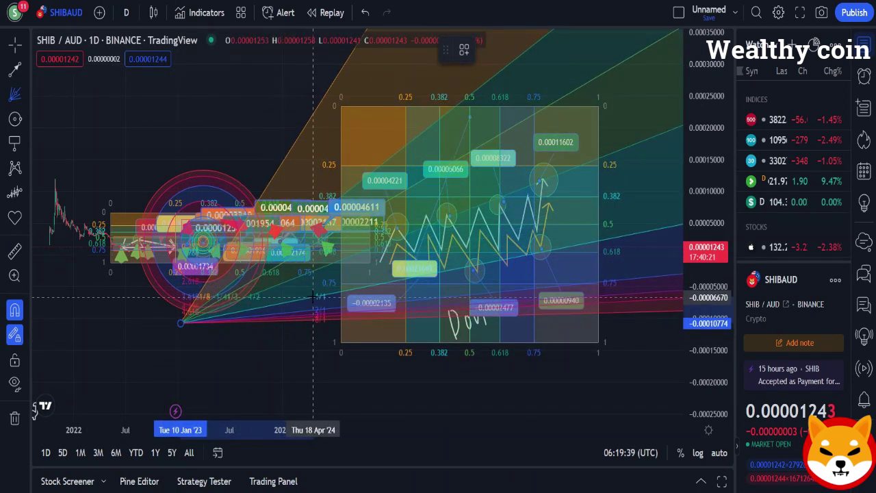
left_click(296, 252)
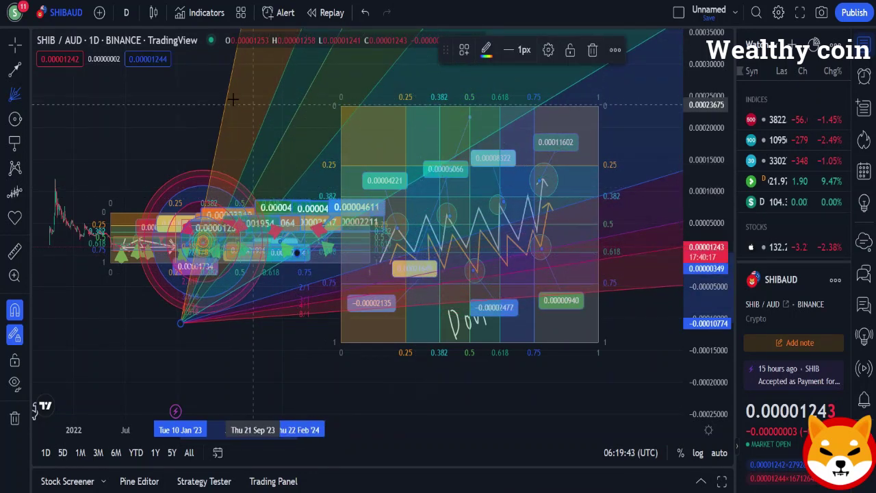
Step: Draw a three-point arc rising from below the circles toward the chart centre
left_click(15, 121)
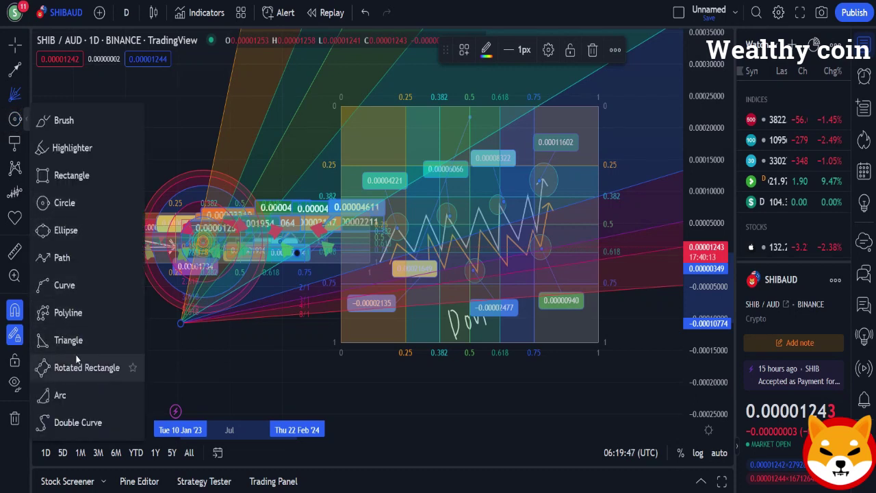
left_click(69, 395)
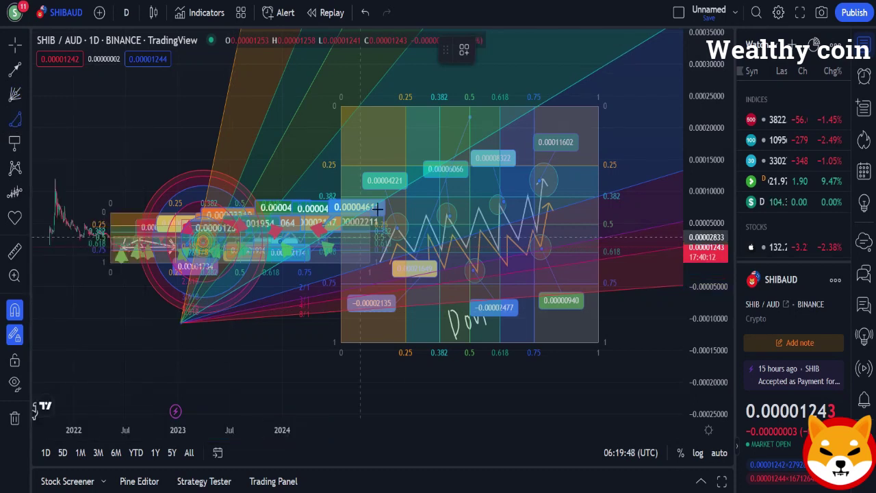
left_click(194, 171)
left_click(196, 312)
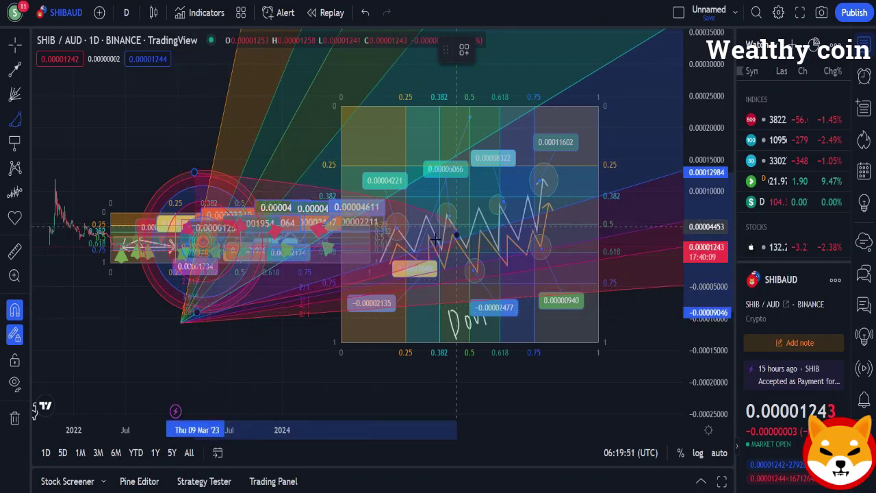
left_click(346, 230)
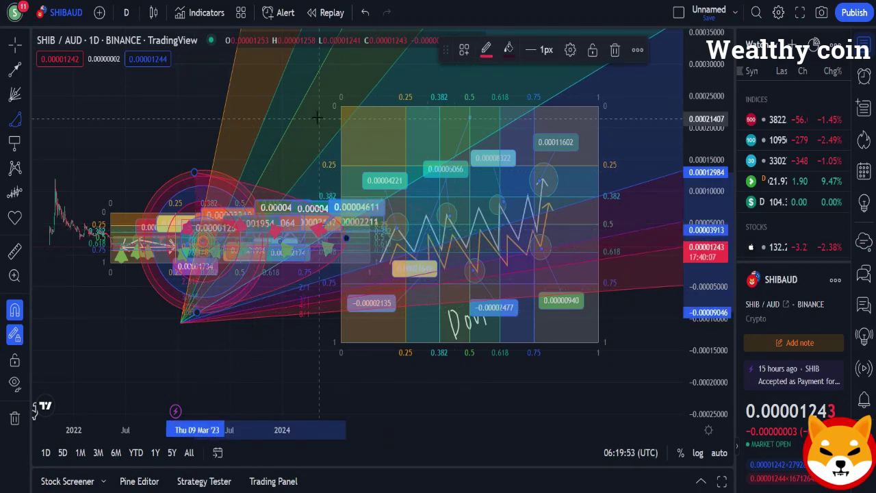
left_click(14, 145)
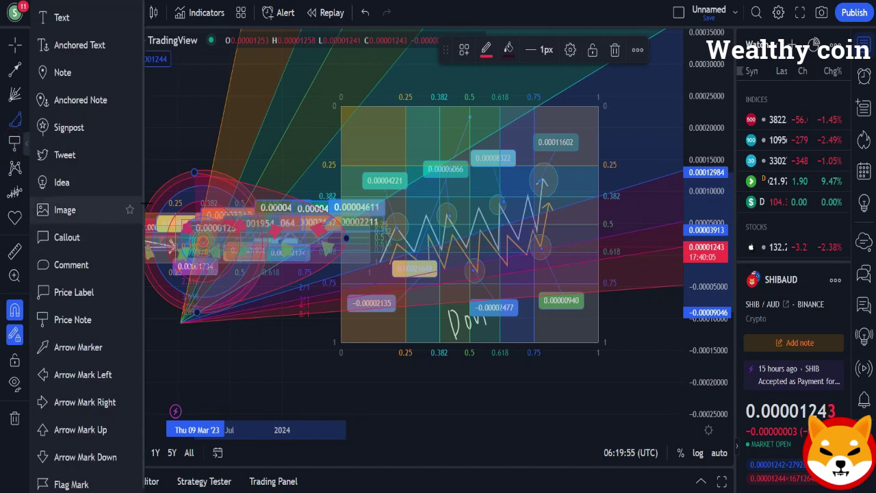
Step: Drop a price note at upper left and a dark green-labelled note near the Gann box corner
left_click(68, 319)
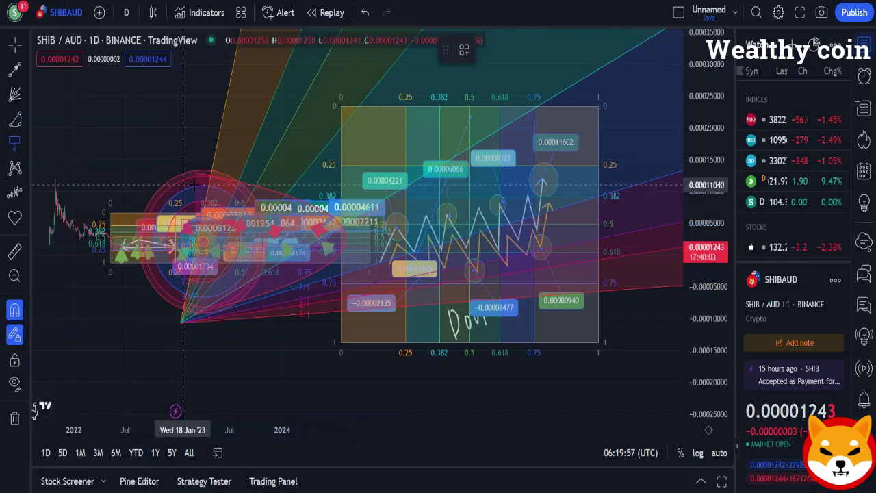
left_click_drag(198, 181, 143, 134)
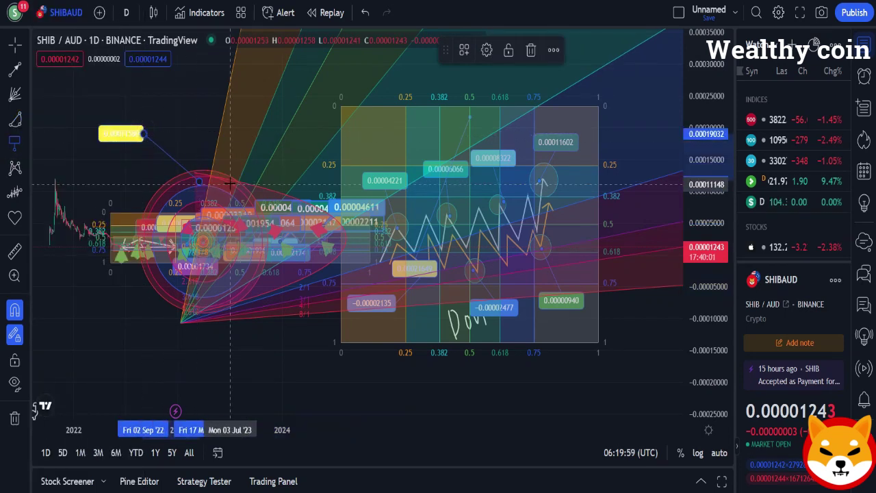
left_click_drag(342, 110, 282, 137)
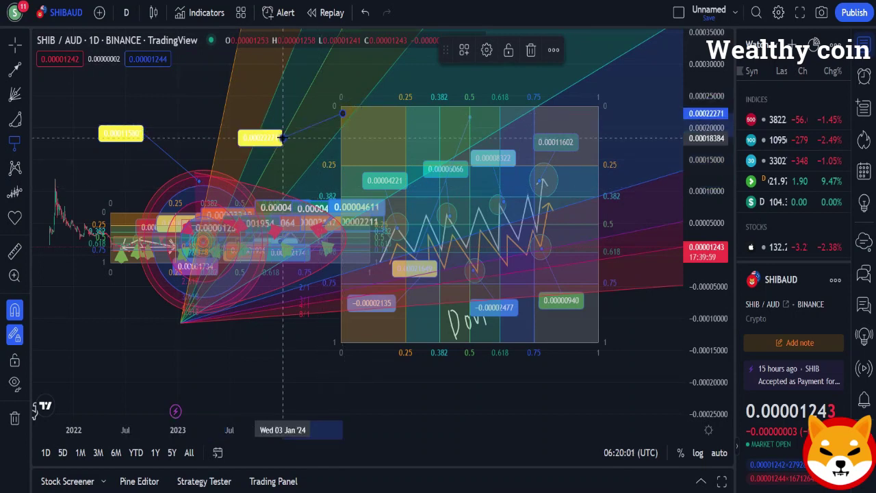
left_click(487, 50)
left_click(421, 243)
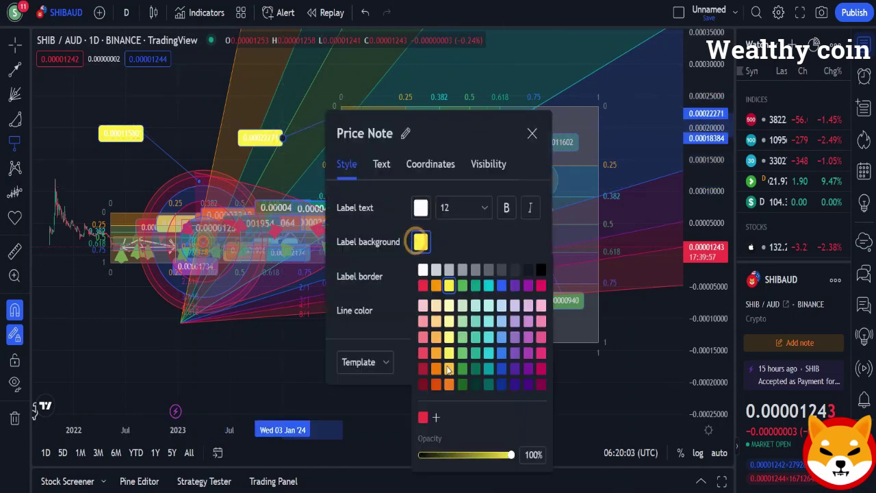
left_click(474, 378)
left_click(532, 133)
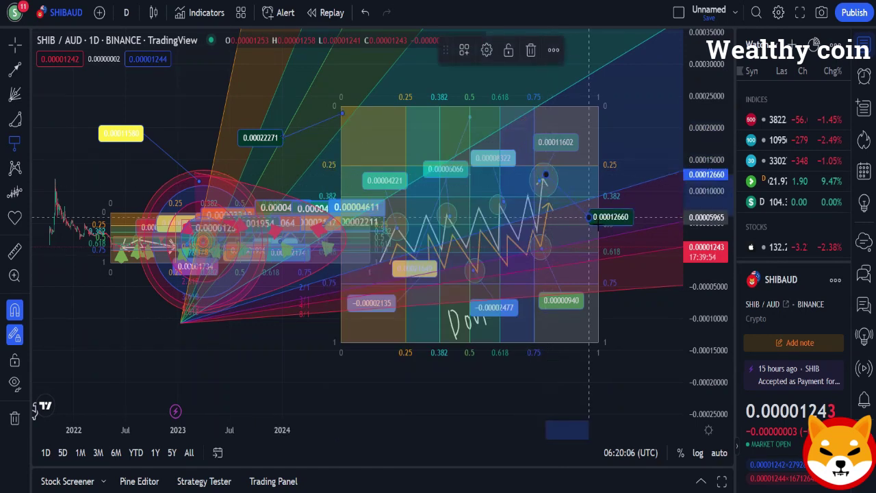
Step: Add an orange-labelled 0.00012660 note at right and recolour the bottom note's label dark green
left_click_drag(543, 176, 599, 224)
left_click(489, 51)
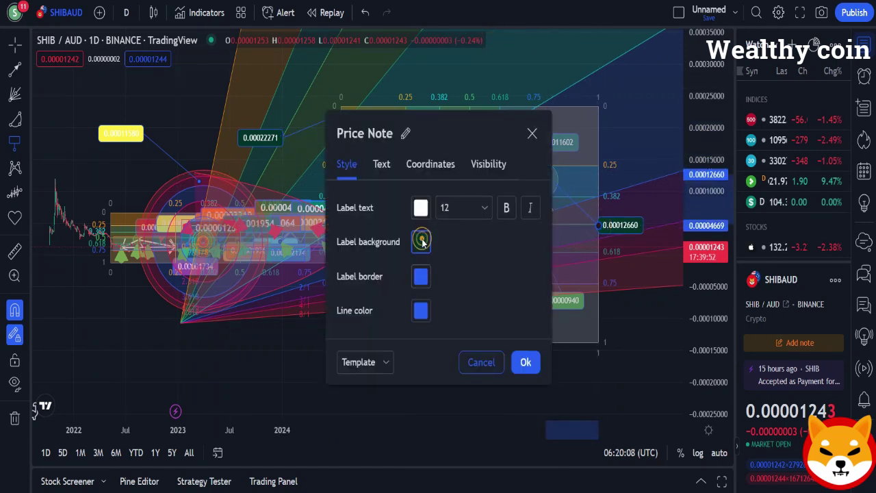
left_click(421, 241)
left_click(435, 285)
left_click(531, 133)
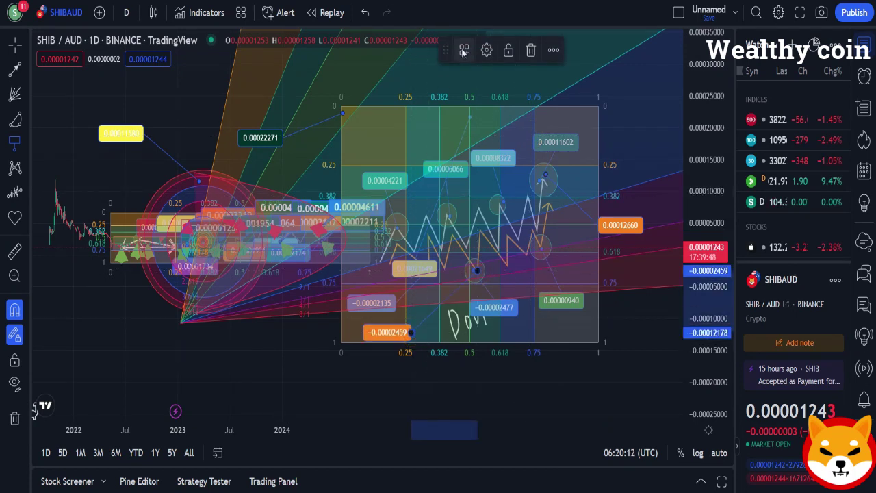
left_click(484, 48)
left_click(423, 242)
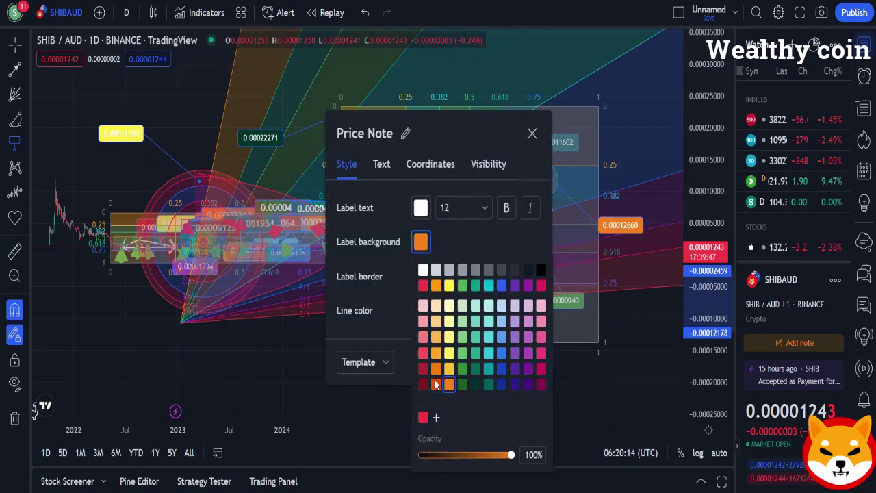
left_click(479, 385)
left_click(532, 133)
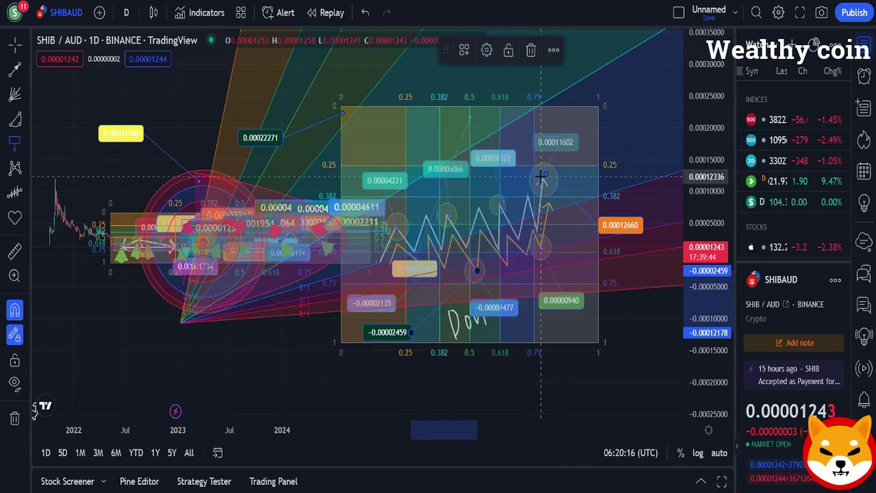
Step: Place a cyan-labelled price note reading 0.00012336 atop the Gann box
left_click_drag(541, 176, 497, 113)
left_click(489, 50)
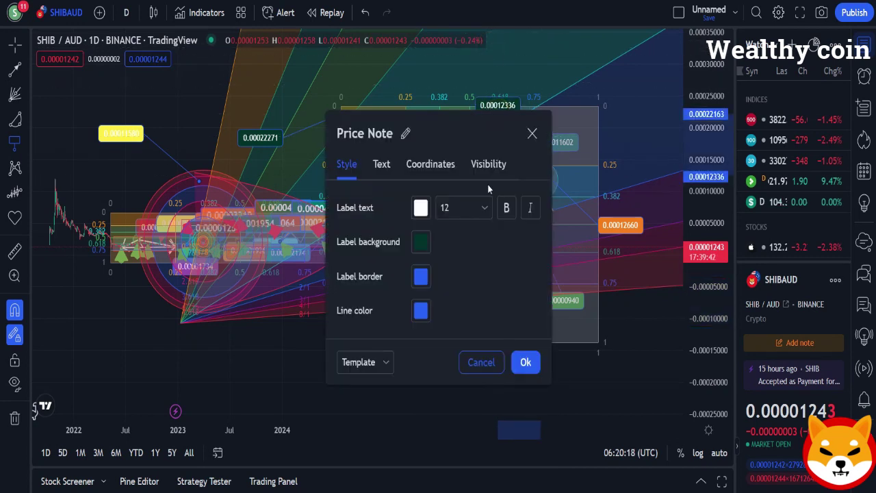
left_click(425, 243)
left_click(489, 286)
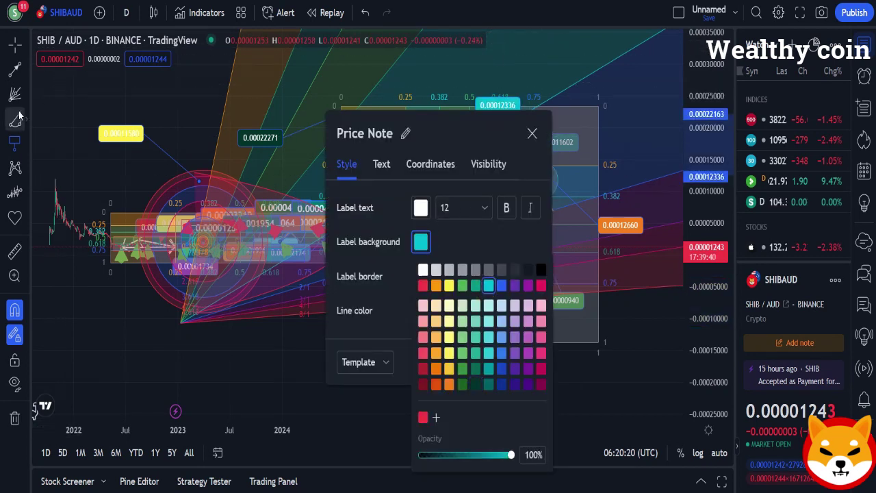
left_click(532, 133)
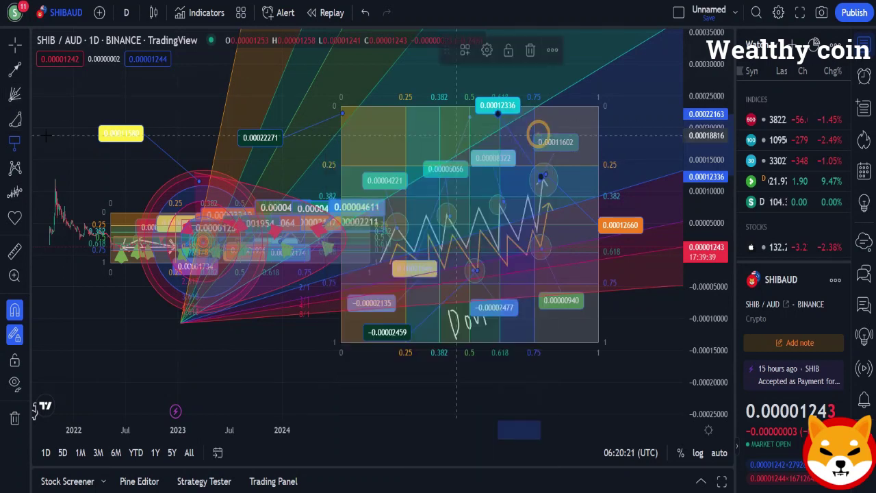
Step: Brush a white downward arrow just right of the Gann box
left_click(17, 74)
left_click(17, 92)
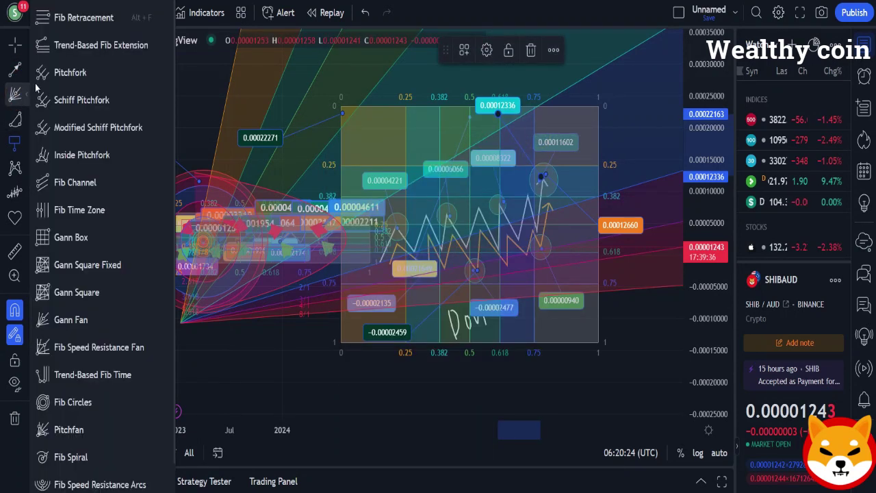
left_click(17, 124)
left_click(15, 120)
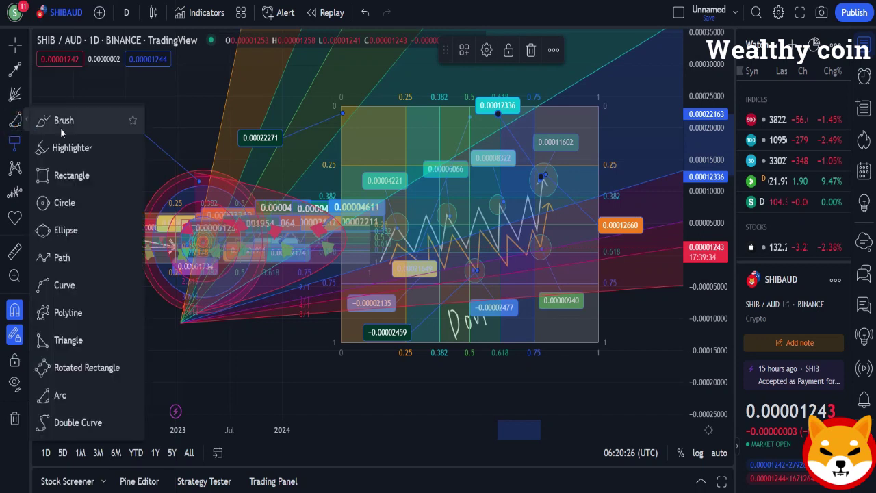
left_click(60, 118)
mouse_move(635, 117)
left_mouse_down()
mouse_move(636, 259)
mouse_move(616, 236)
mouse_move(628, 281)
left_mouse_up()
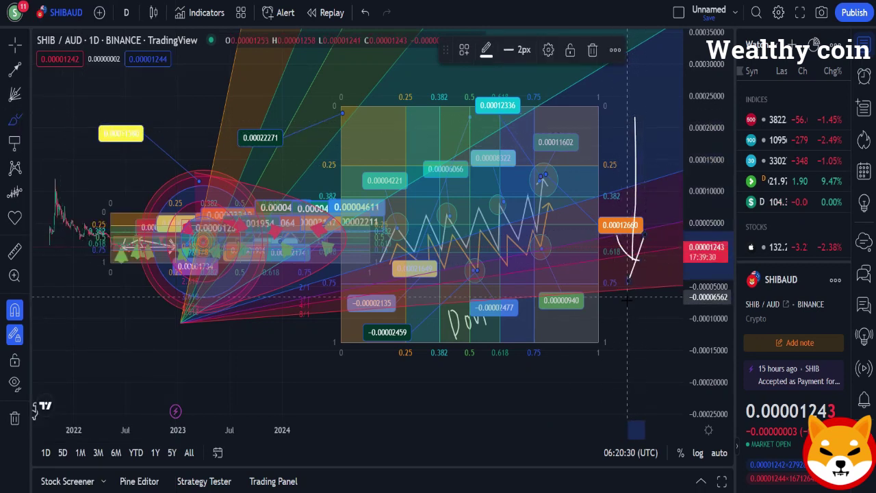